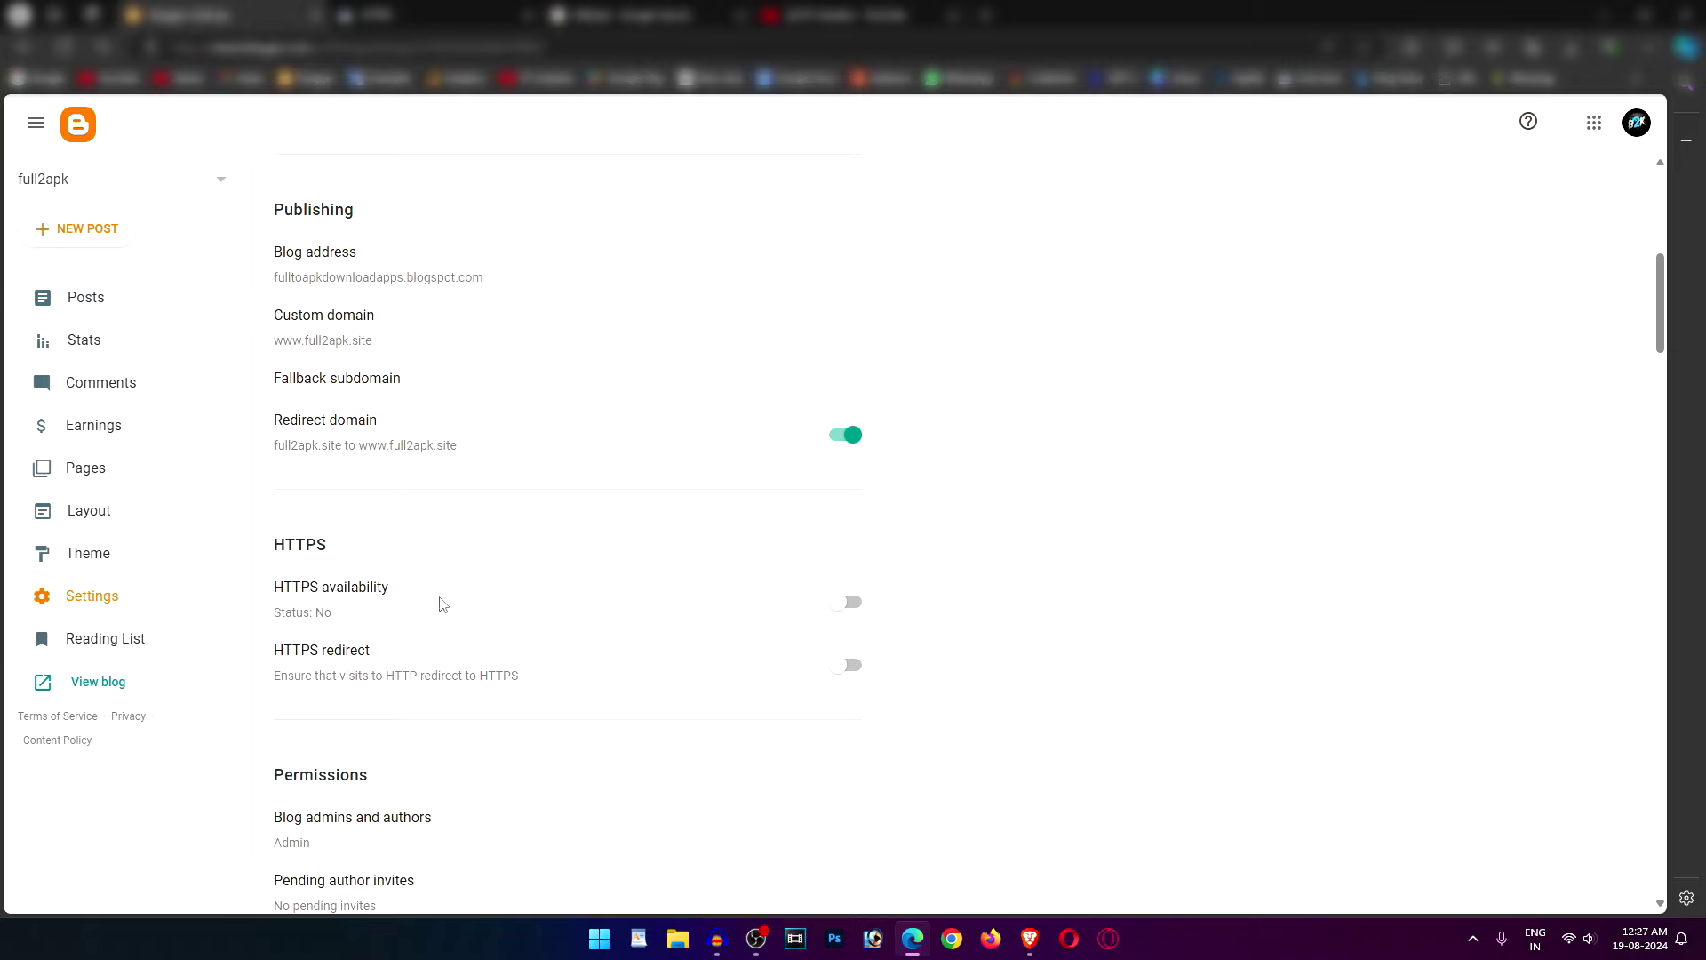
Turn on HTTPS availability for the blog, and in Google Search Console start fix validation for the HTTPS not evaluated issue
{"action": "left_click", "coordinate": [850, 603]}
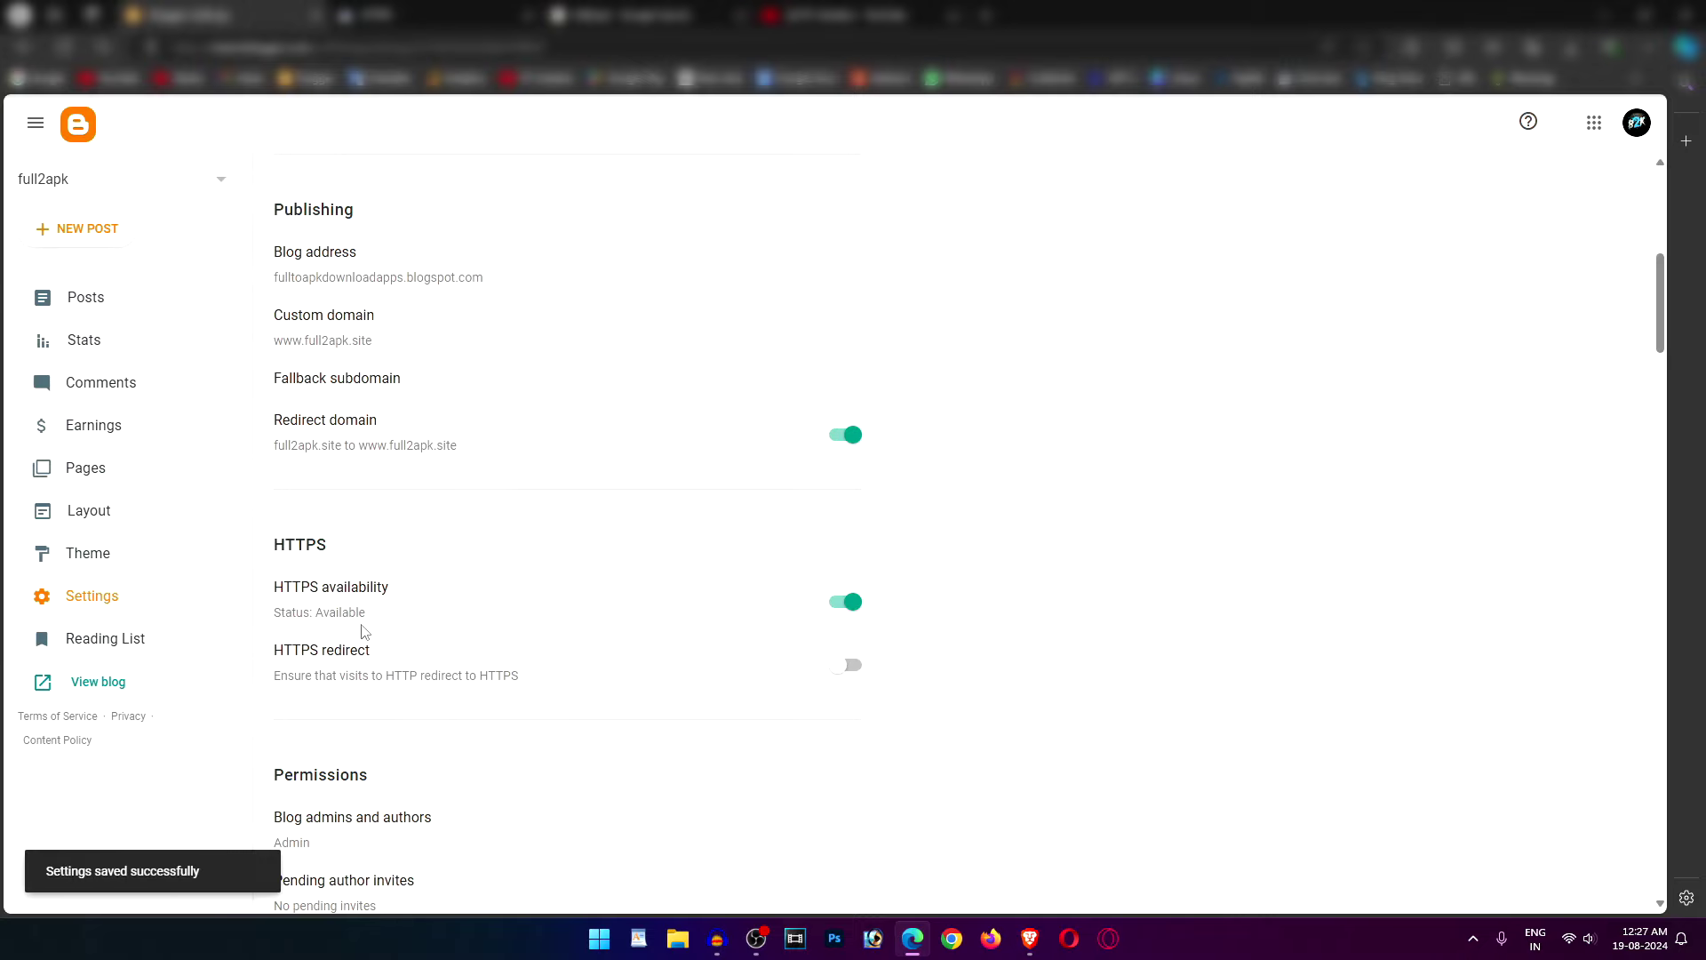
{"action": "left_click", "coordinate": [417, 13]}
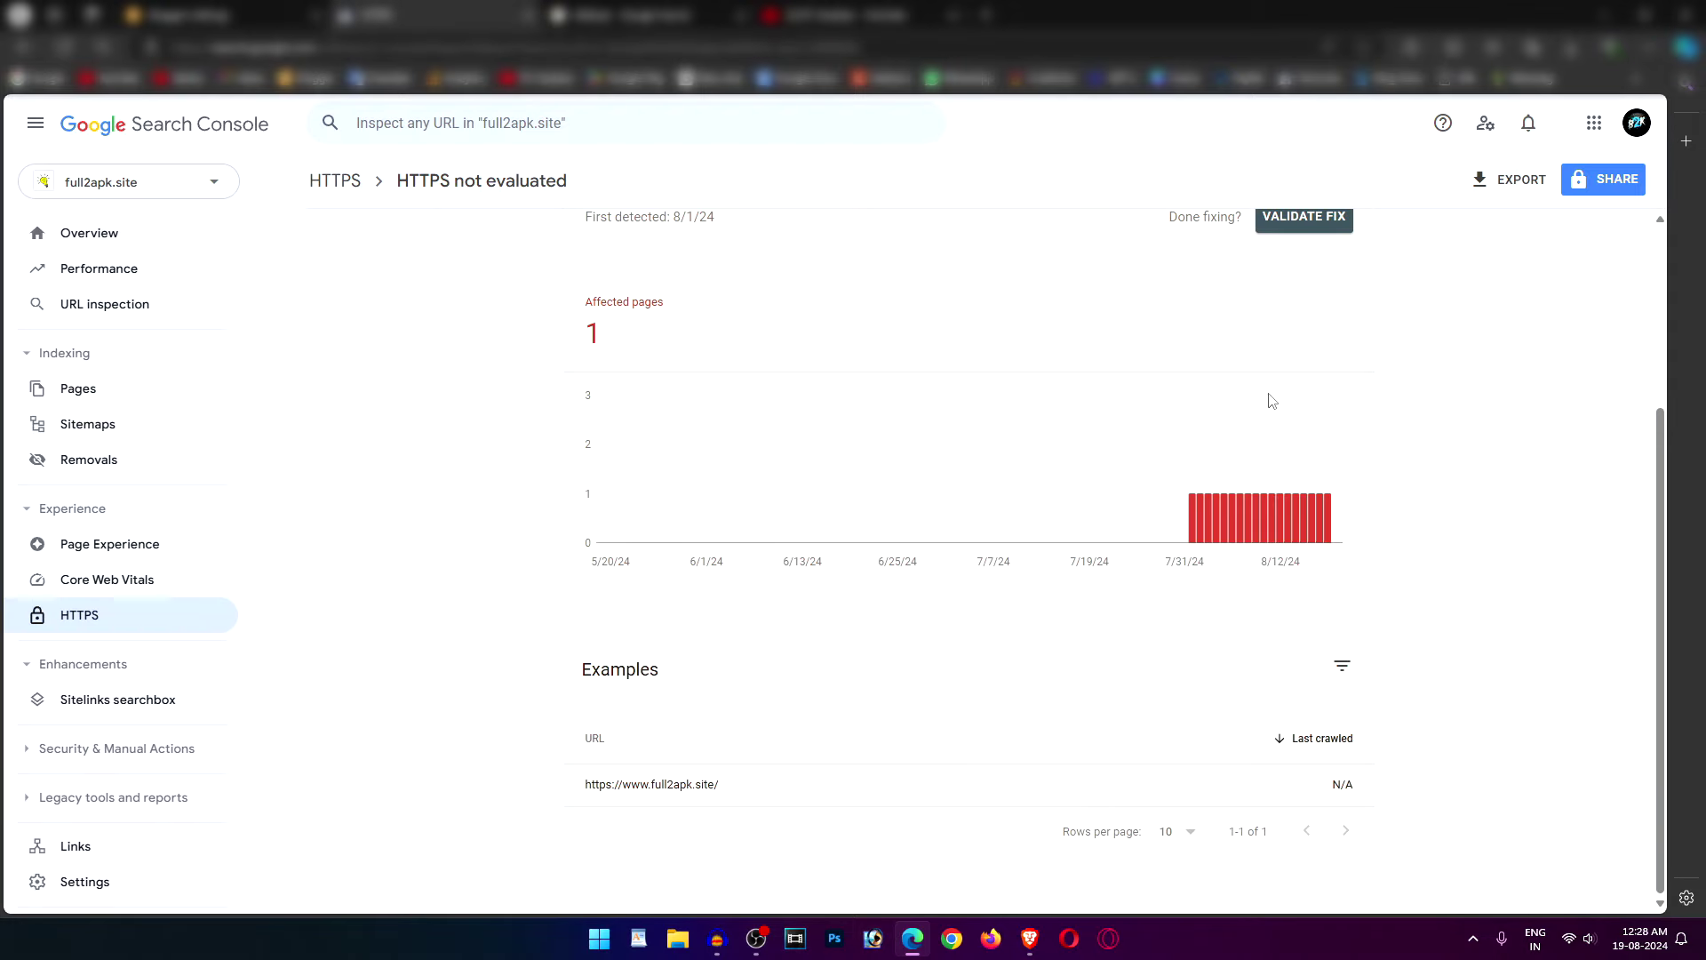
{"action": "scroll", "coordinate": [1297, 462], "scroll_direction": "up", "scroll_amount": 3}
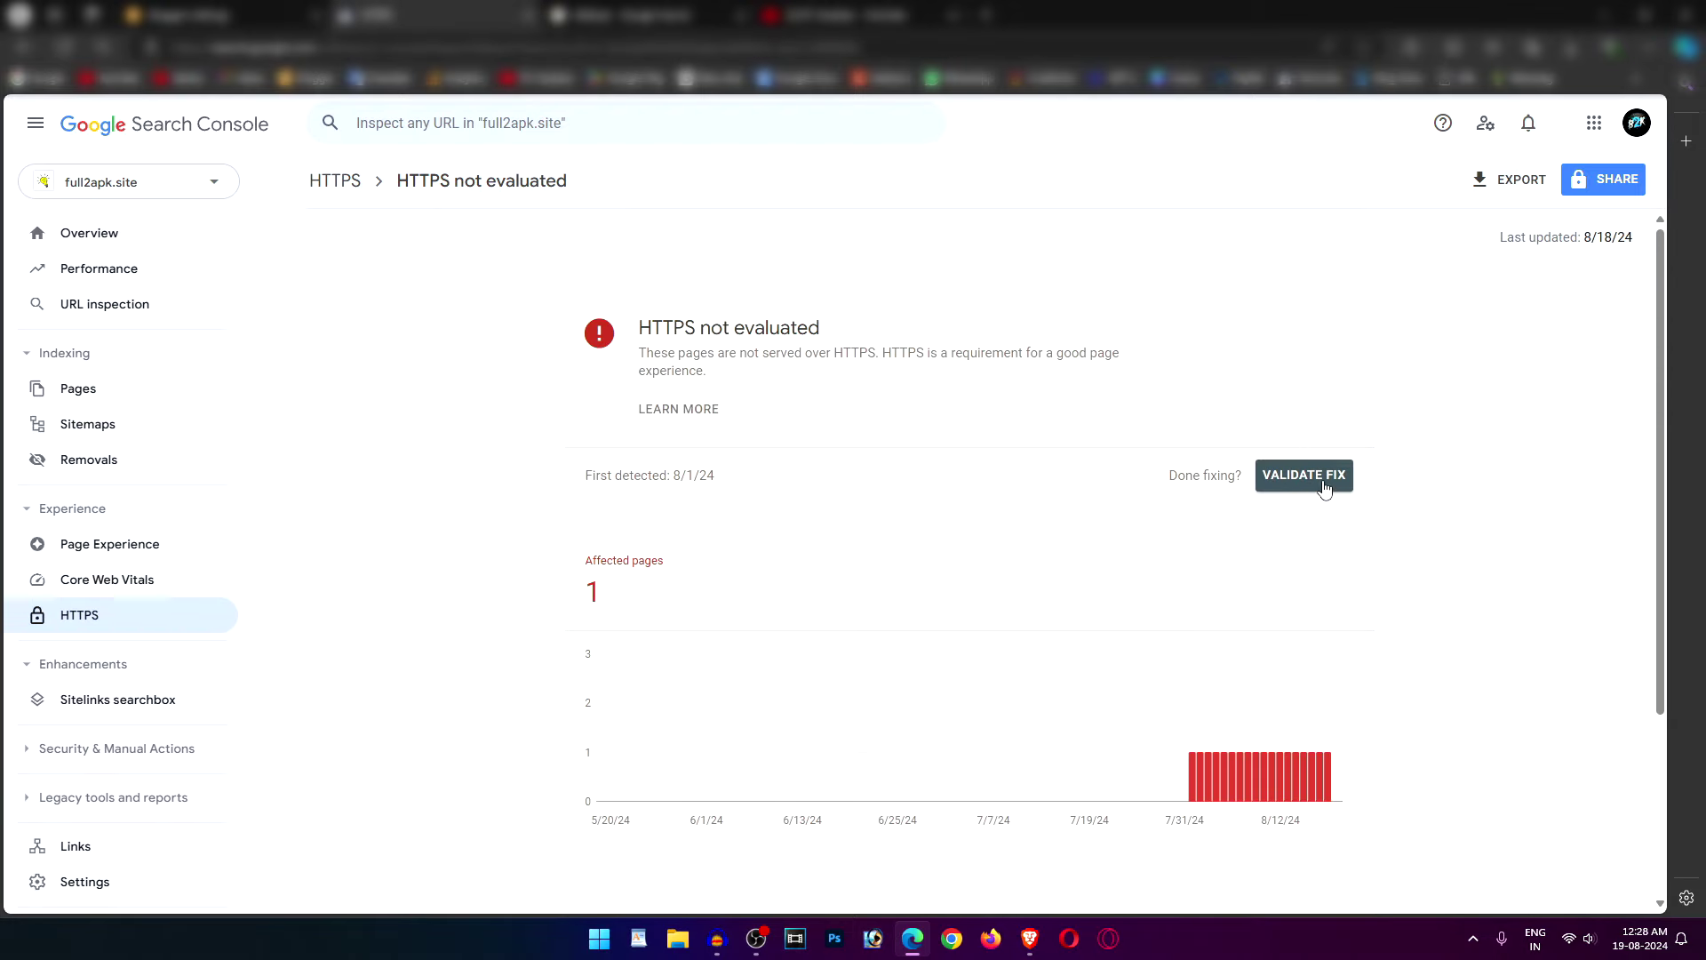
{"action": "left_click", "coordinate": [1322, 485]}
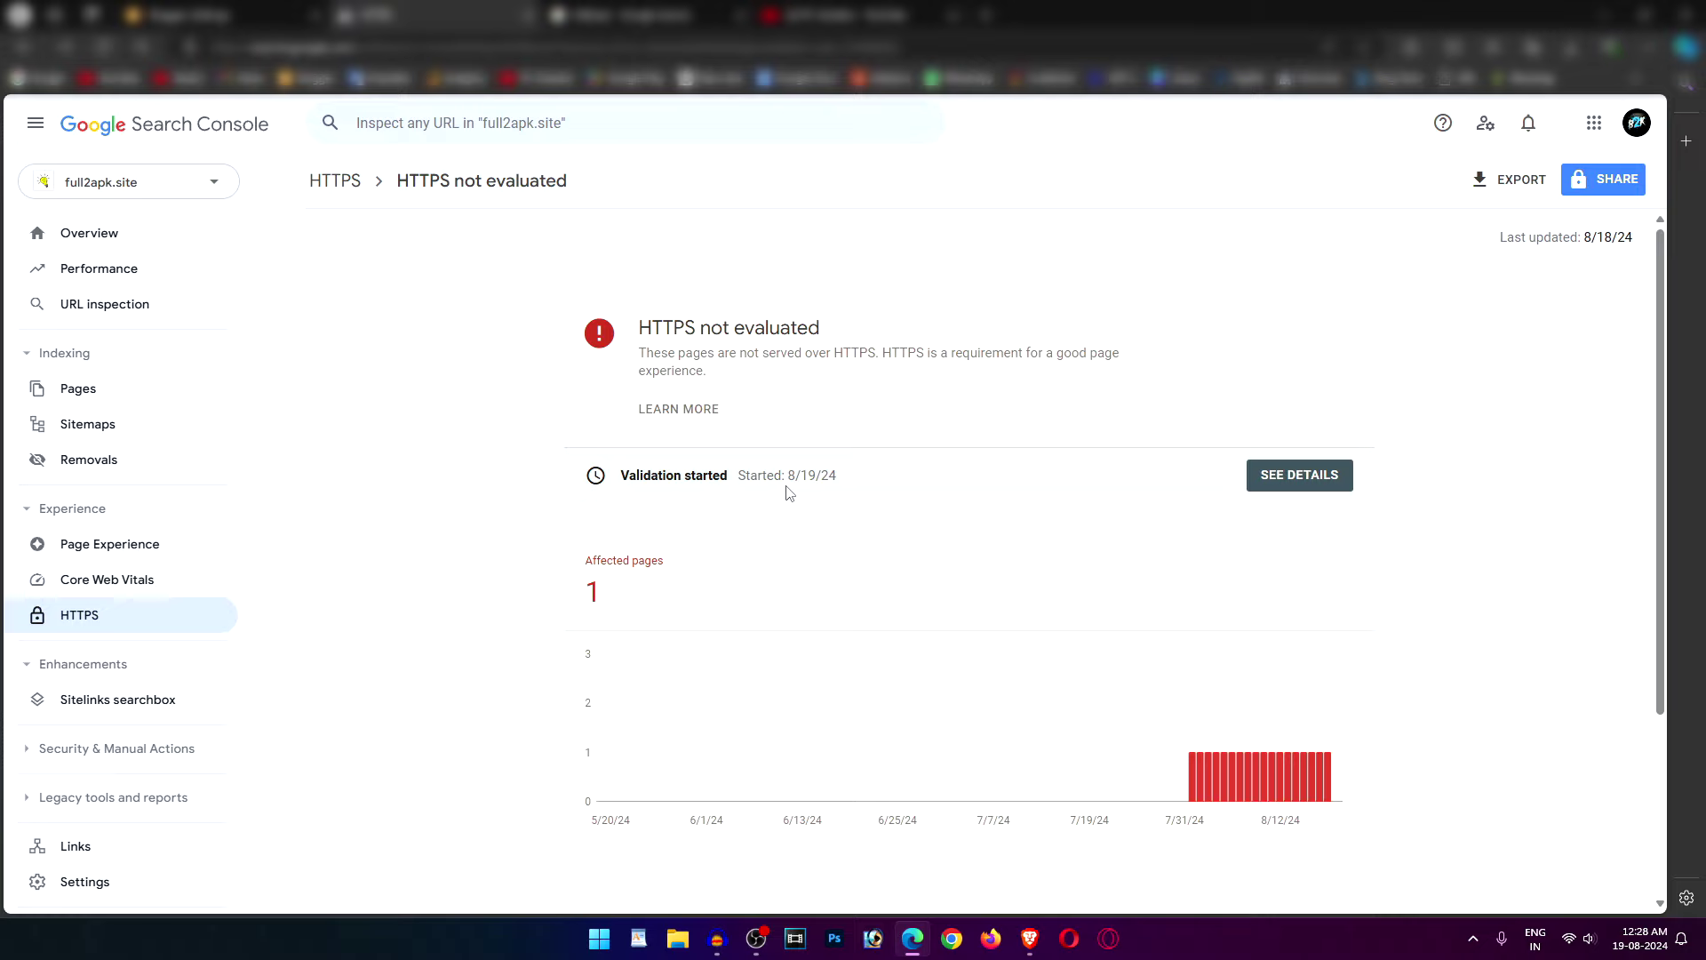
{"action": "scroll", "coordinate": [786, 494], "scroll_direction": "down", "scroll_amount": 3}
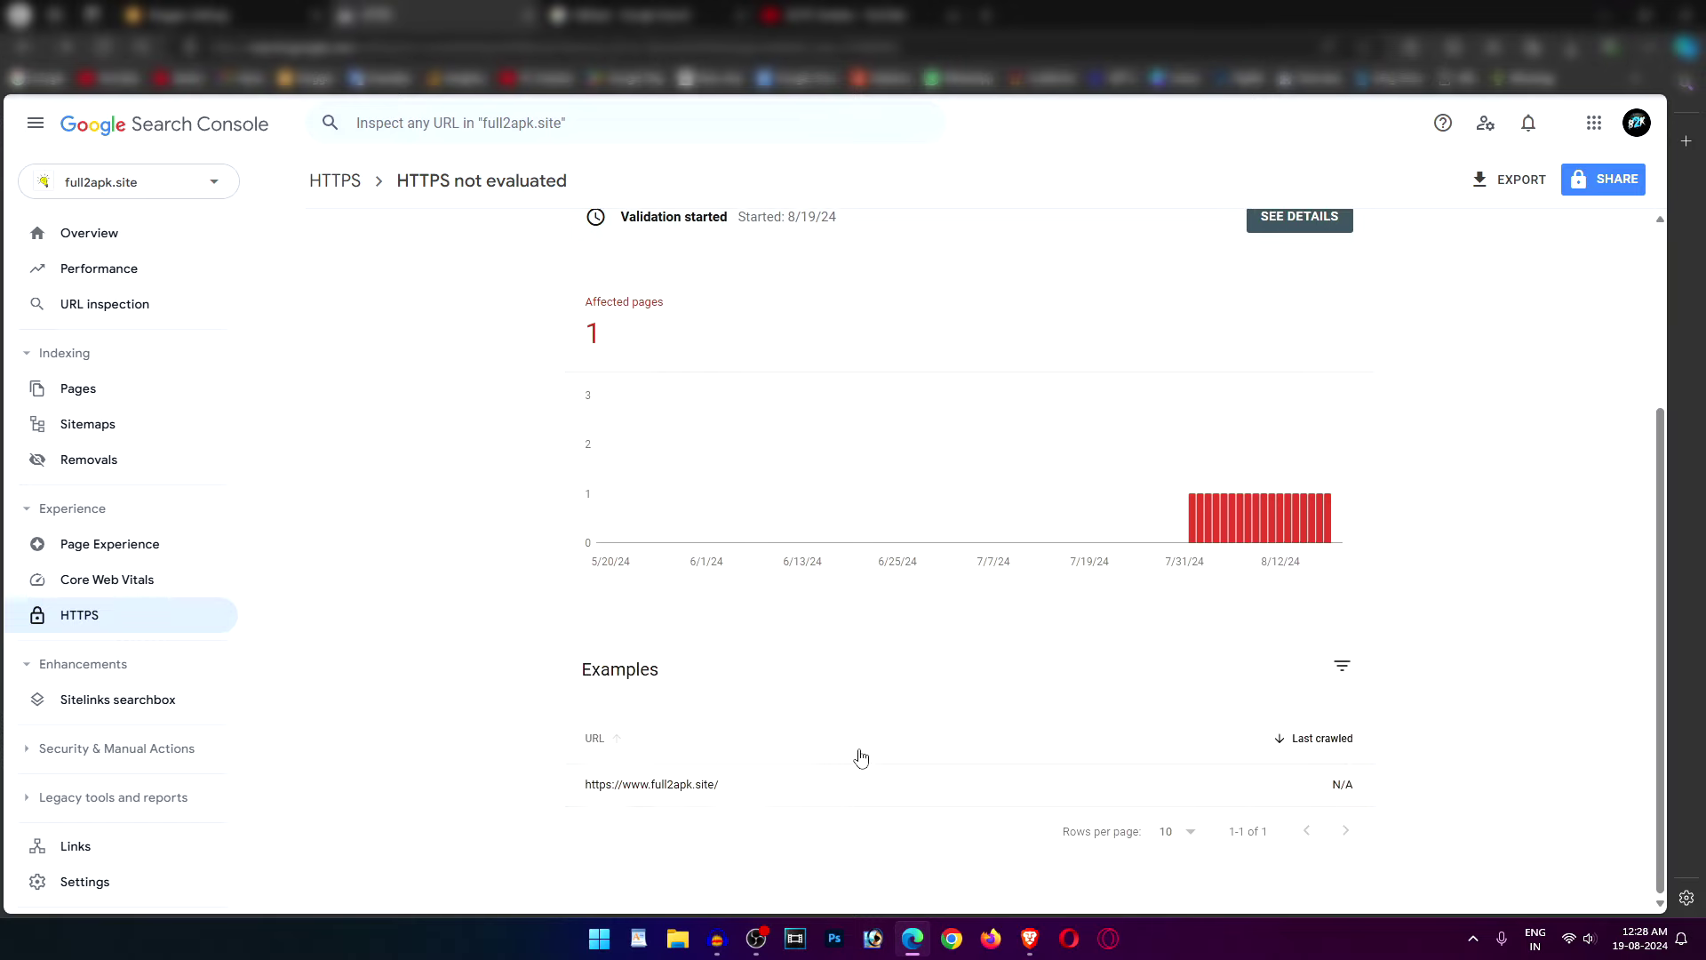
{"action": "scroll", "coordinate": [822, 697], "scroll_direction": "up", "scroll_amount": 3}
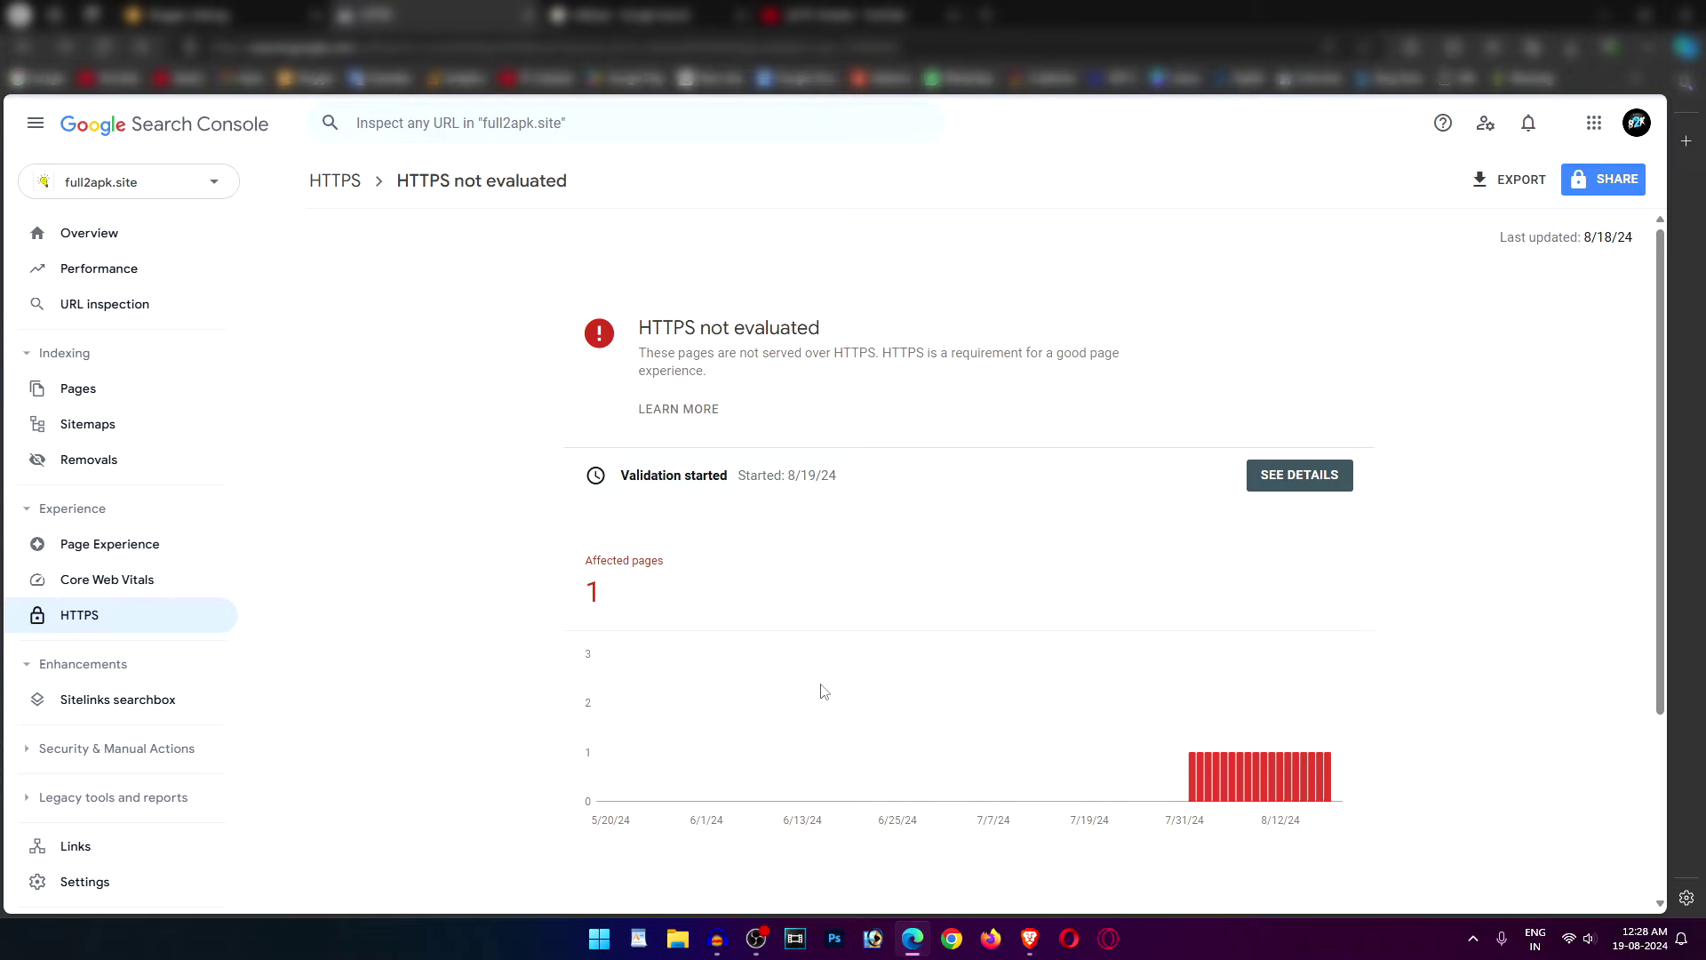
{"action": "scroll", "coordinate": [804, 644], "scroll_direction": "down", "scroll_amount": 3}
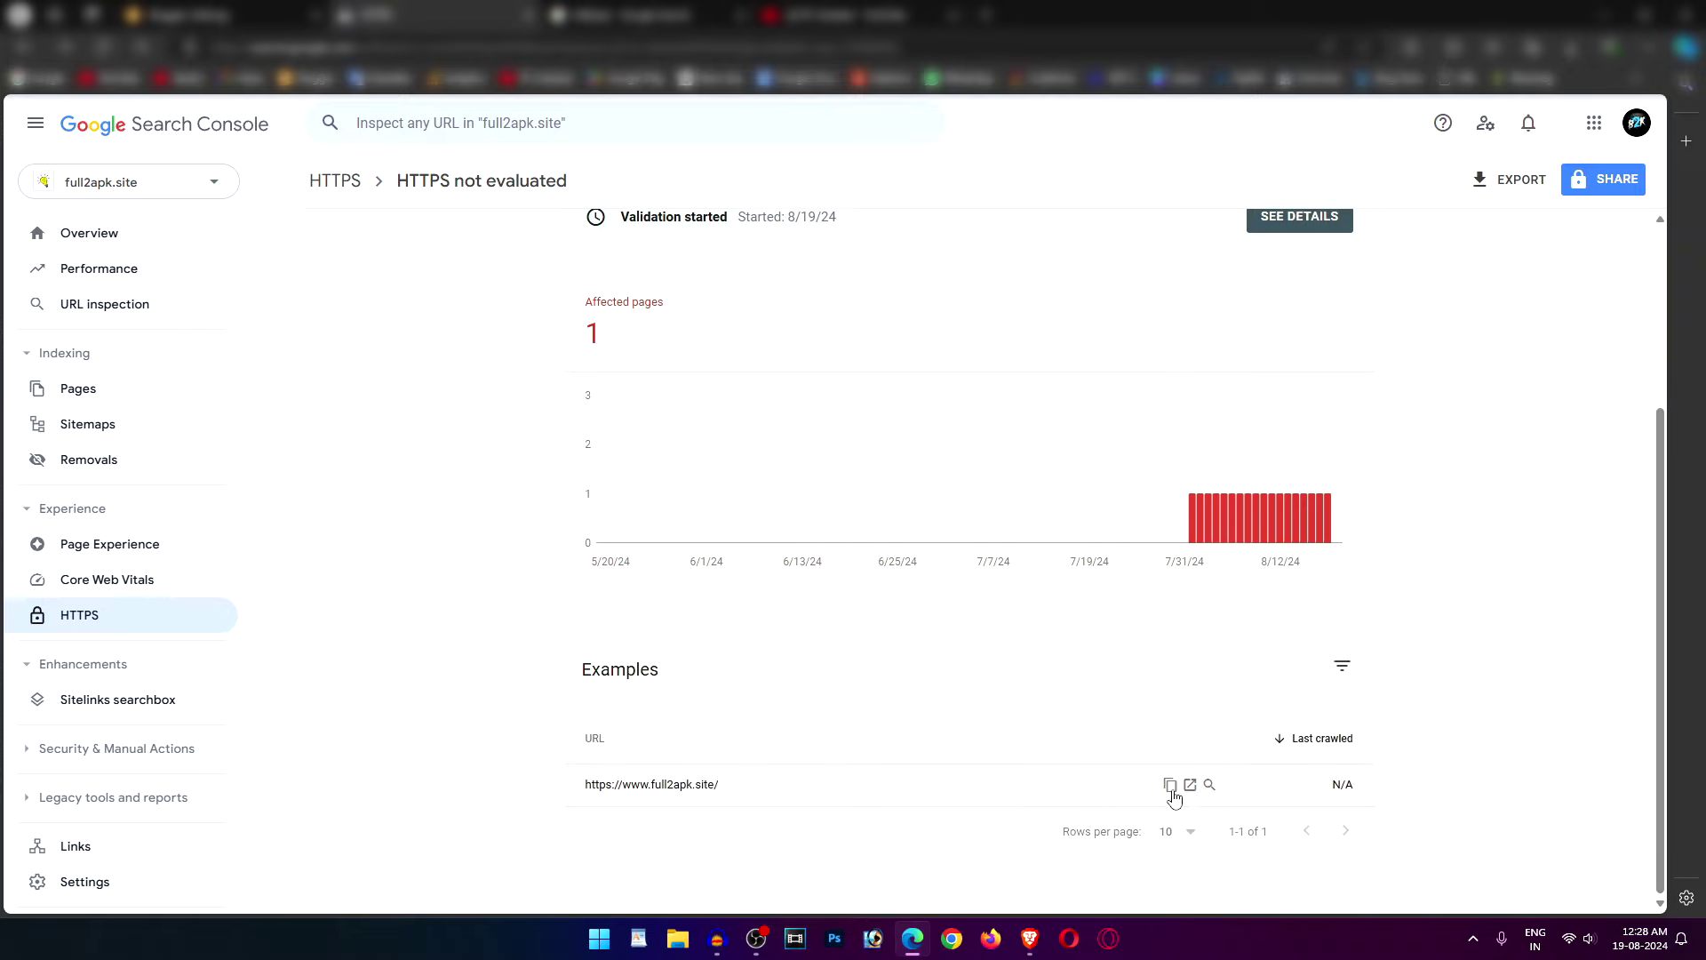
{"action": "left_click", "coordinate": [1170, 784]}
{"action": "right_click", "coordinate": [549, 129]}
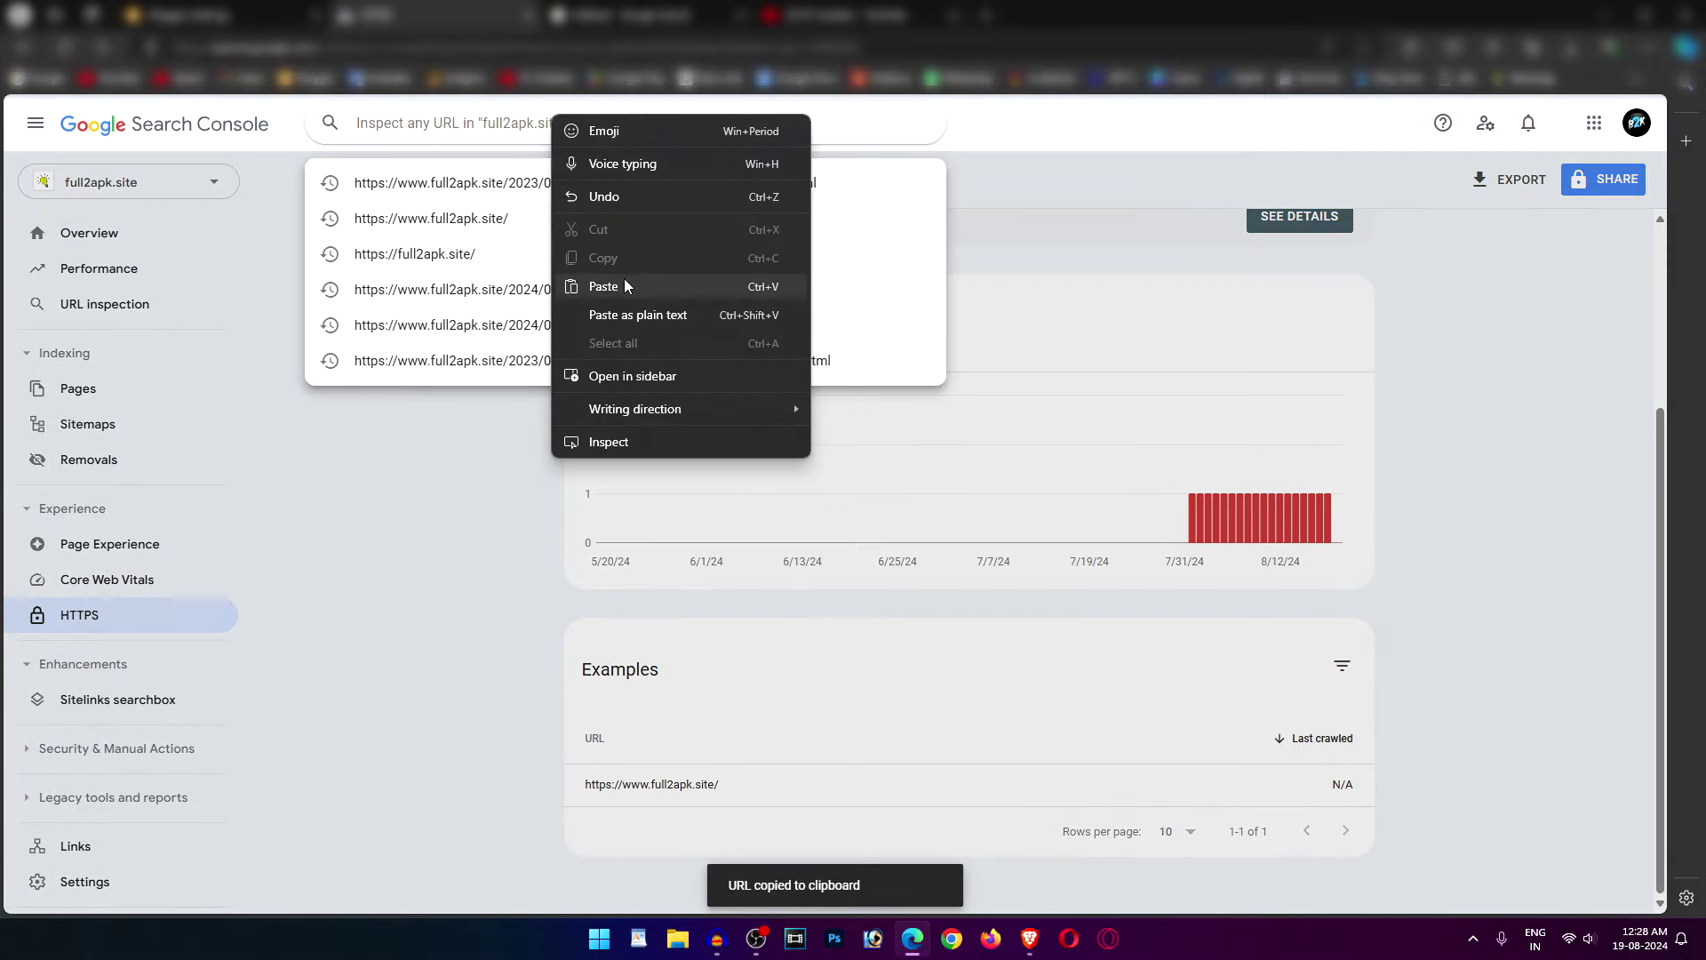
{"action": "left_click", "coordinate": [582, 286]}
{"action": "key", "text": "Return"}
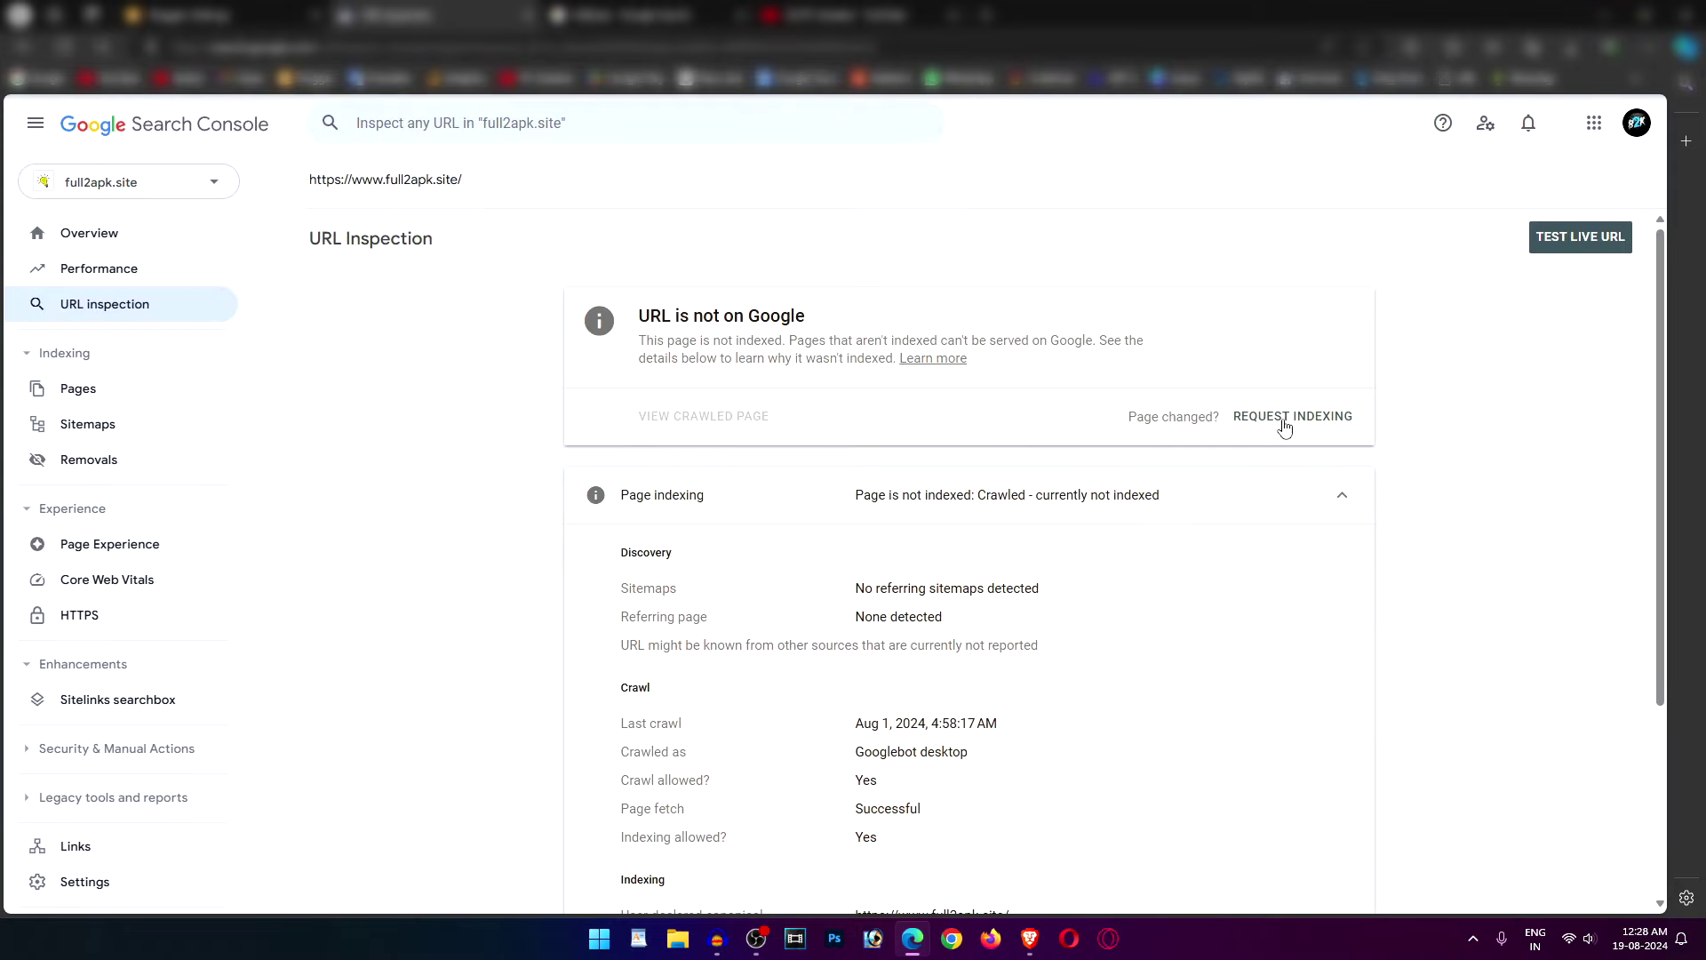
Run a live test of the inspected URL and examine its page availability and page fetch details
{"action": "left_click", "coordinate": [1546, 240]}
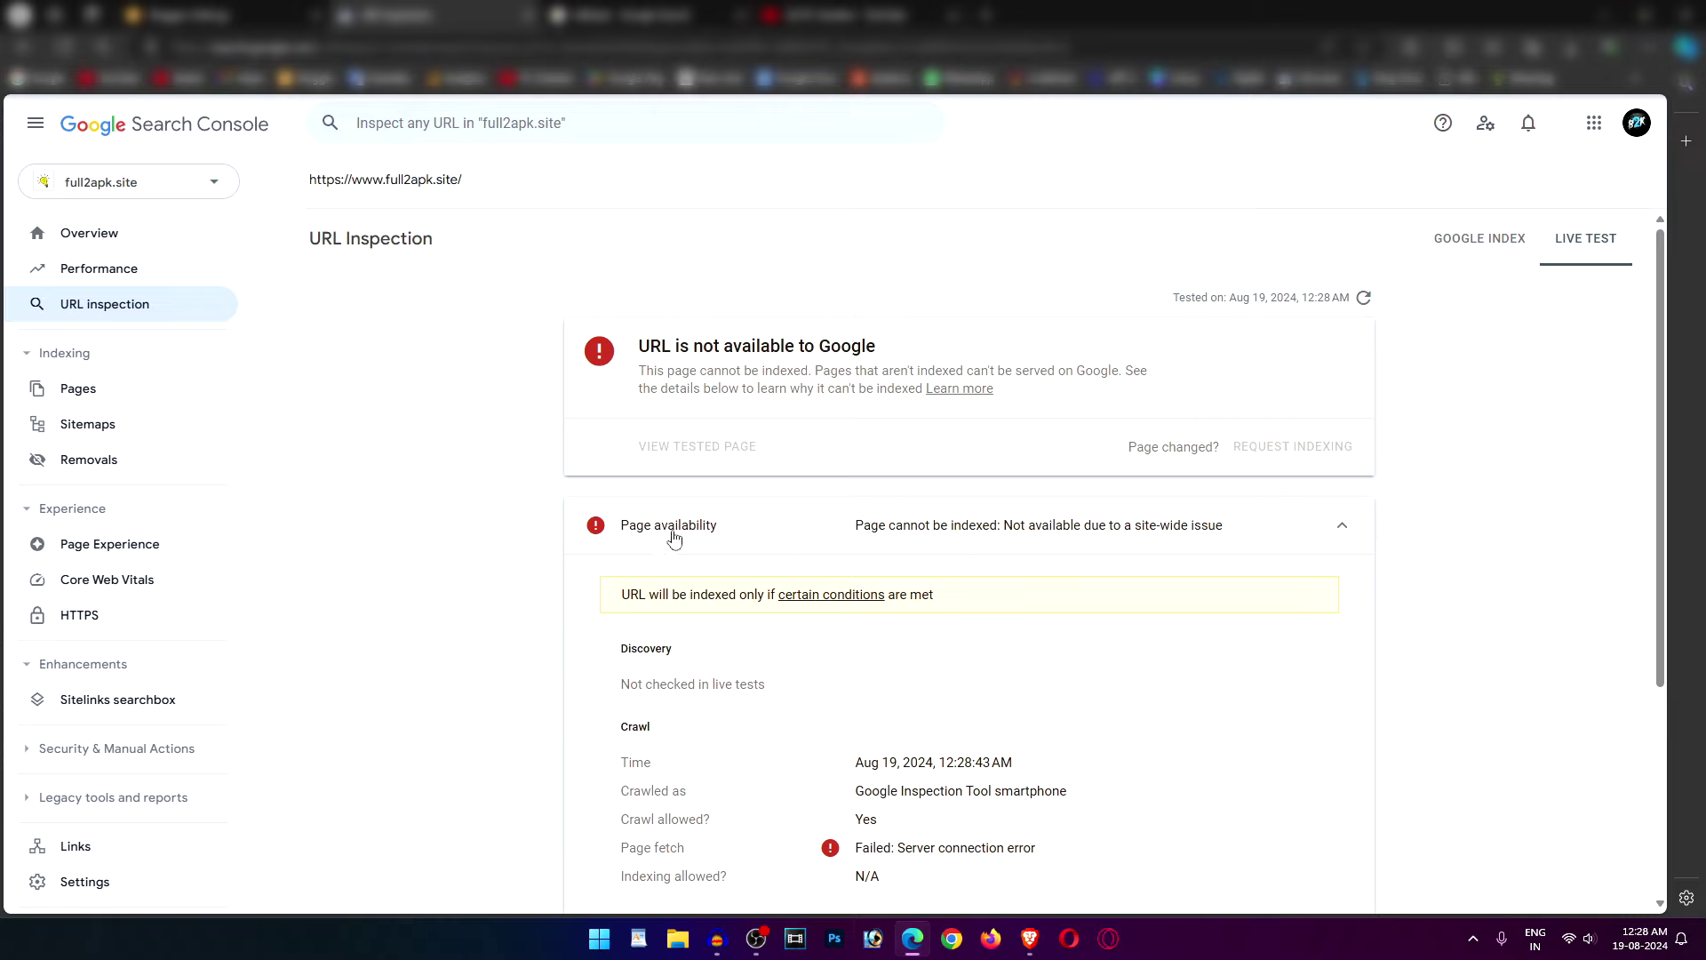
{"action": "scroll", "coordinate": [816, 597], "scroll_direction": "down", "scroll_amount": 1}
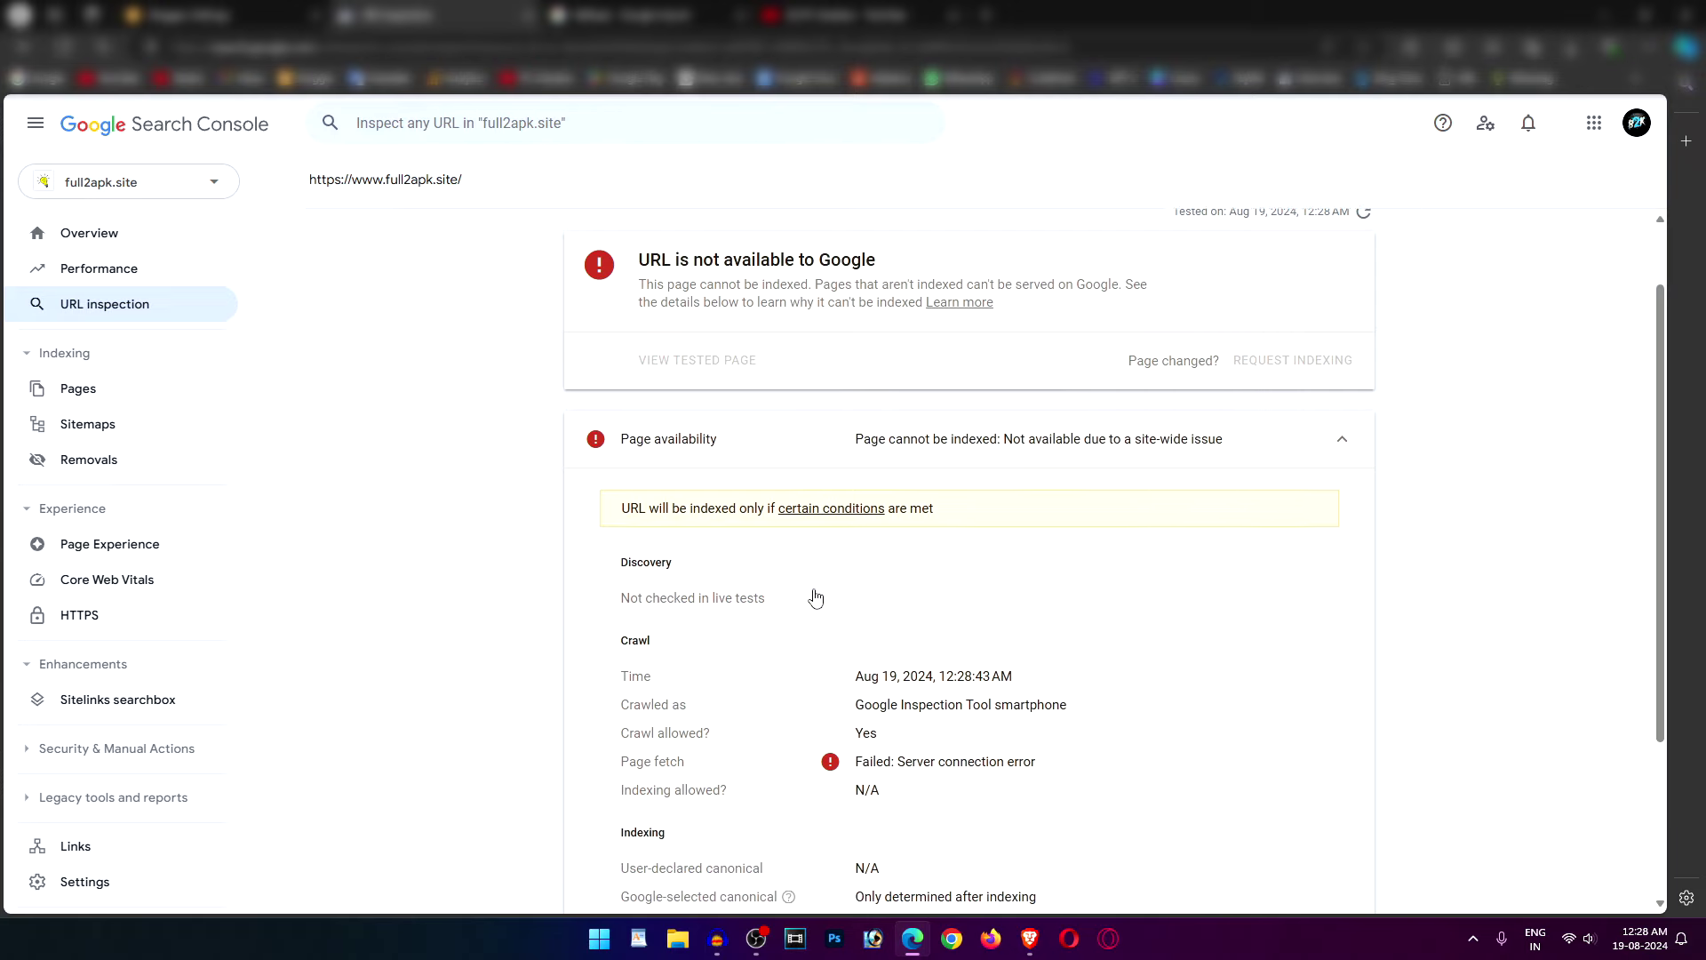
{"action": "scroll", "coordinate": [815, 597], "scroll_direction": "down", "scroll_amount": 3}
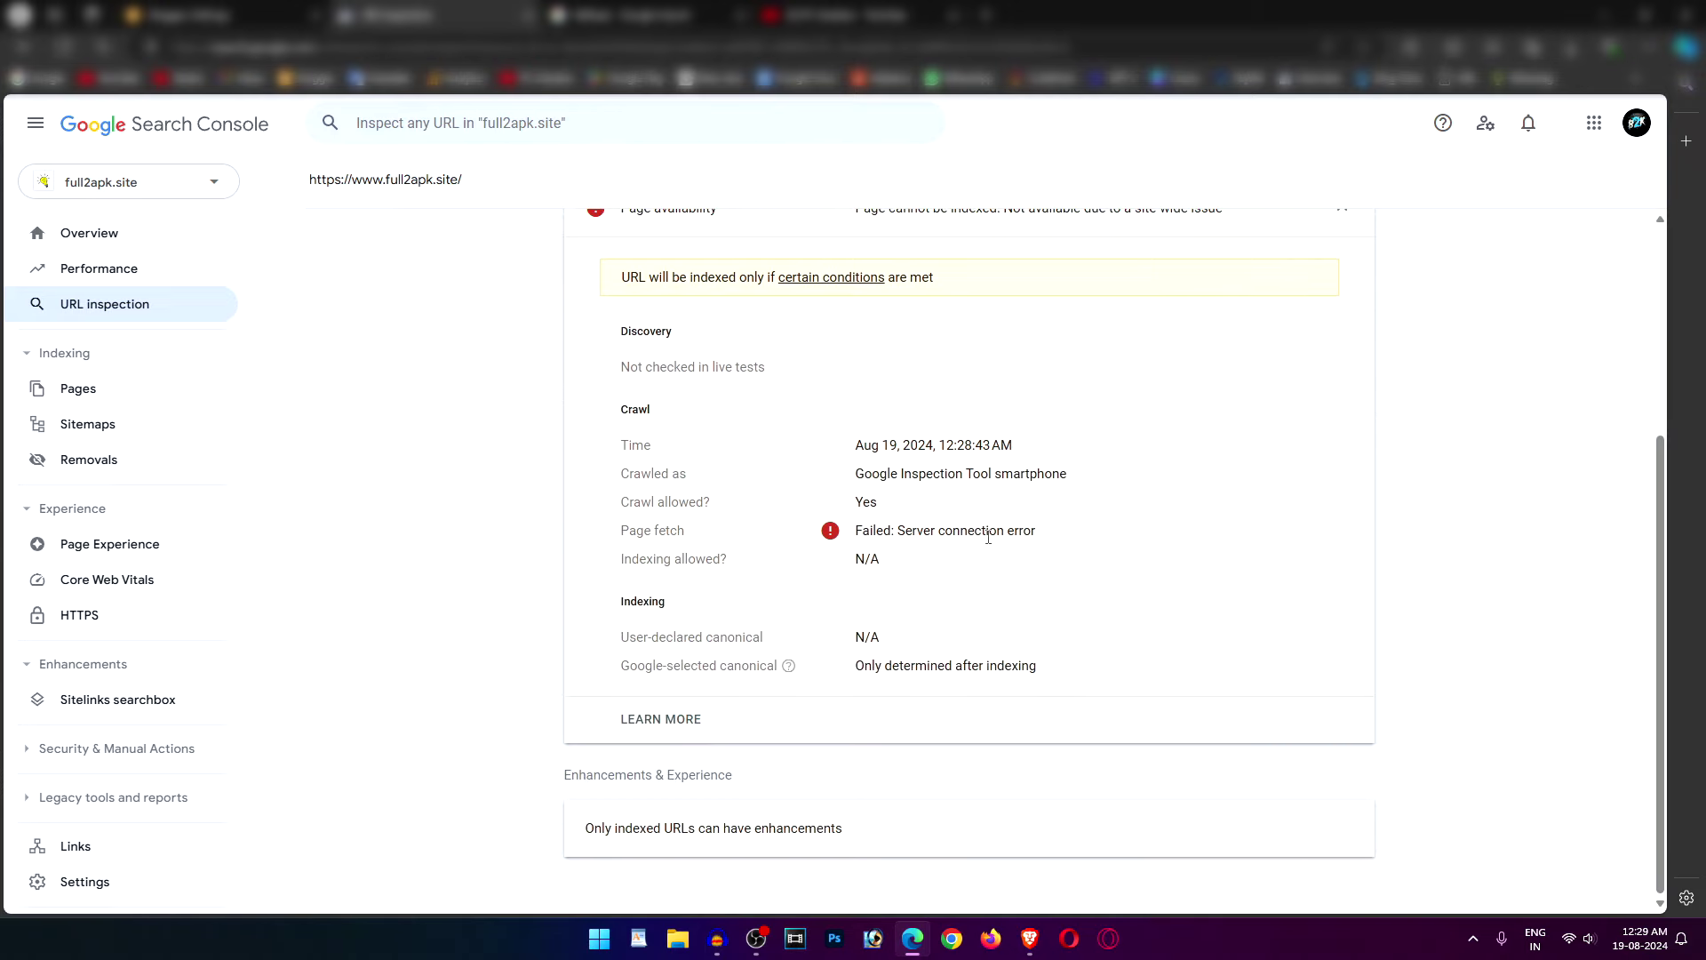
{"action": "left_click_drag", "start_coordinate": [1051, 538], "coordinate": [850, 530]}
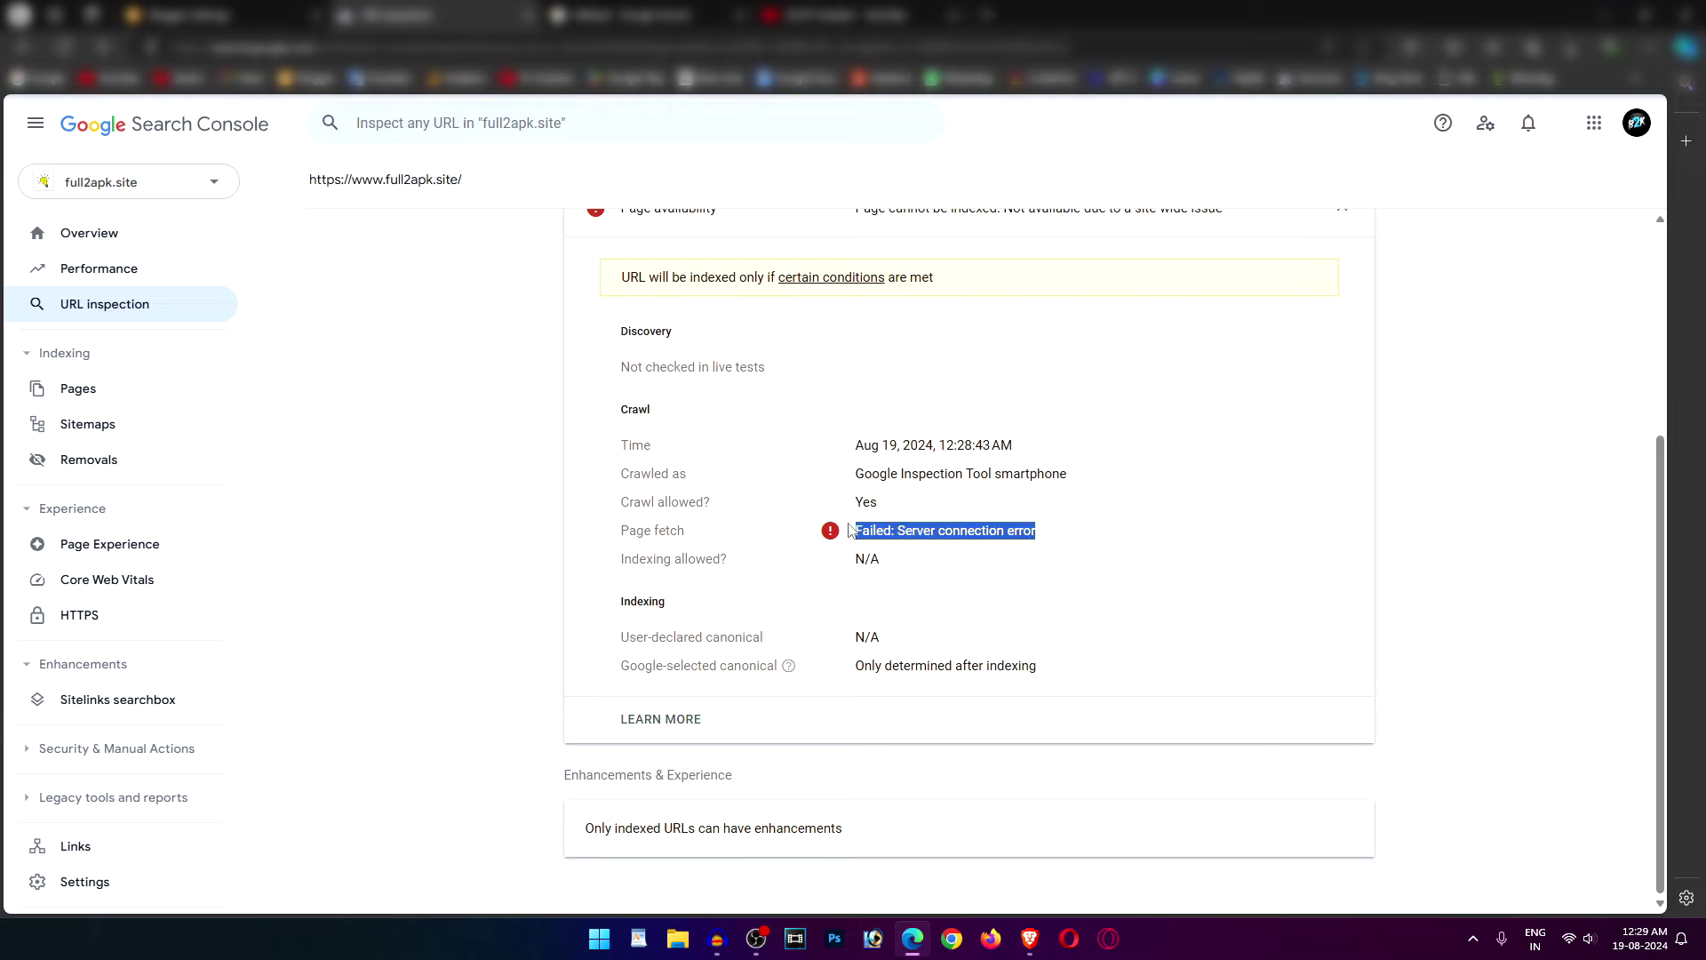
{"action": "left_click", "coordinate": [724, 429]}
{"action": "scroll", "coordinate": [773, 471], "scroll_direction": "up", "scroll_amount": 3}
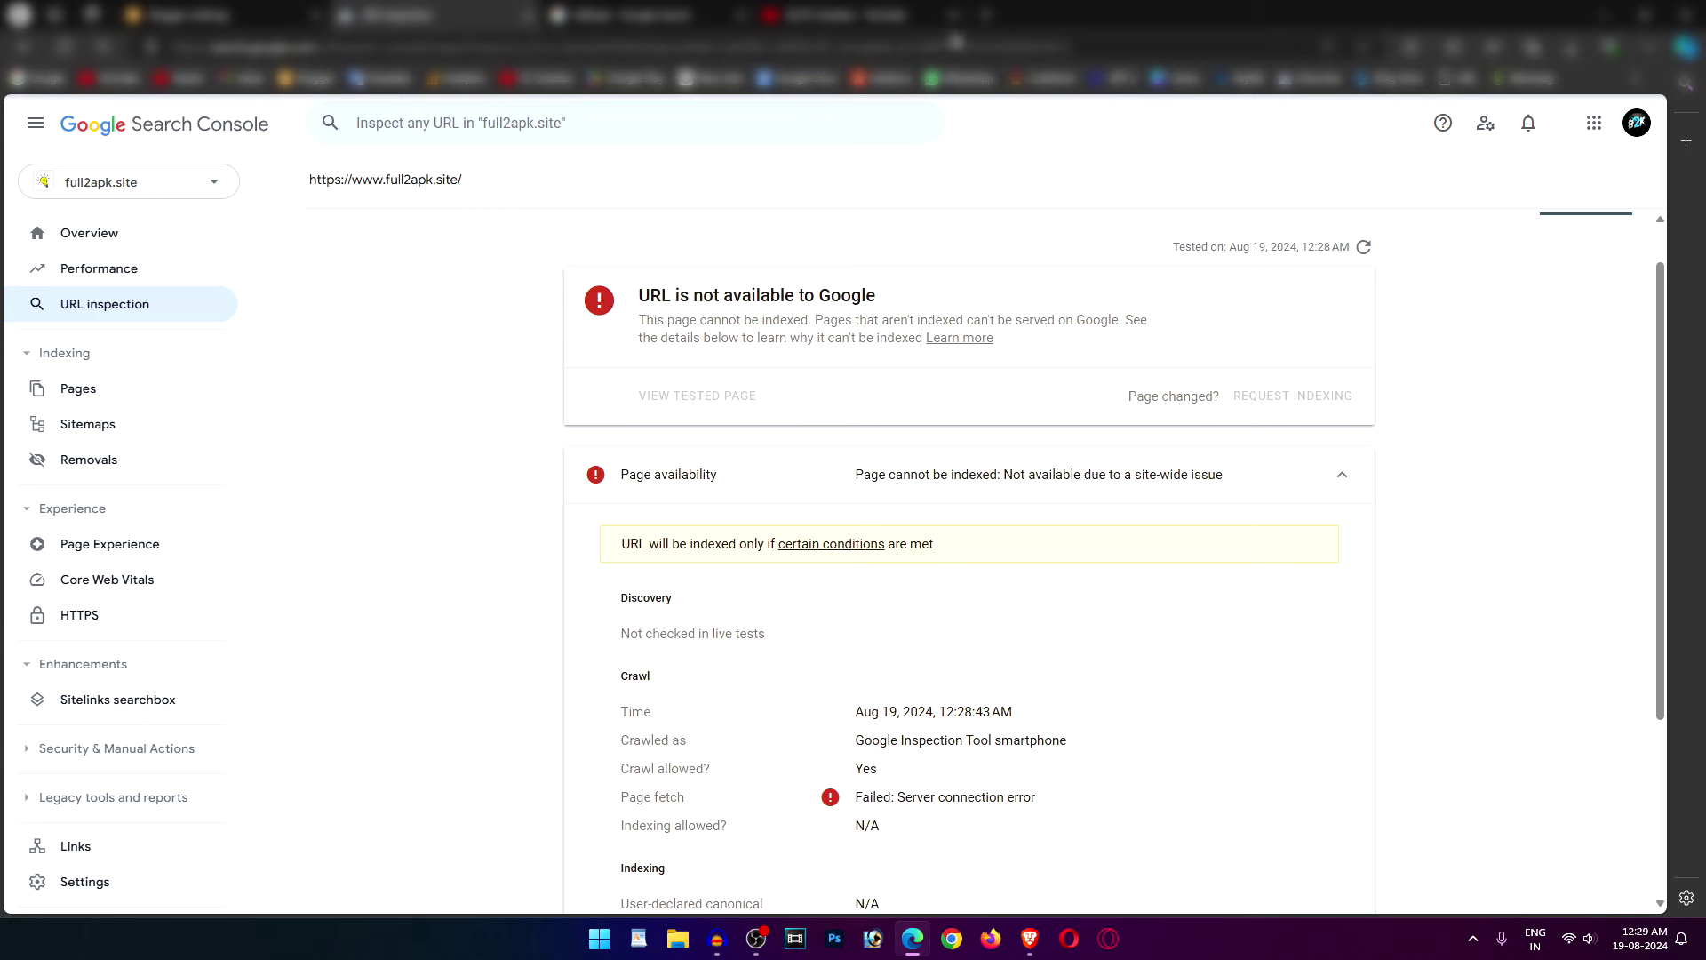
{"action": "left_click", "coordinate": [988, 15]}
{"action": "right_click", "coordinate": [816, 46]}
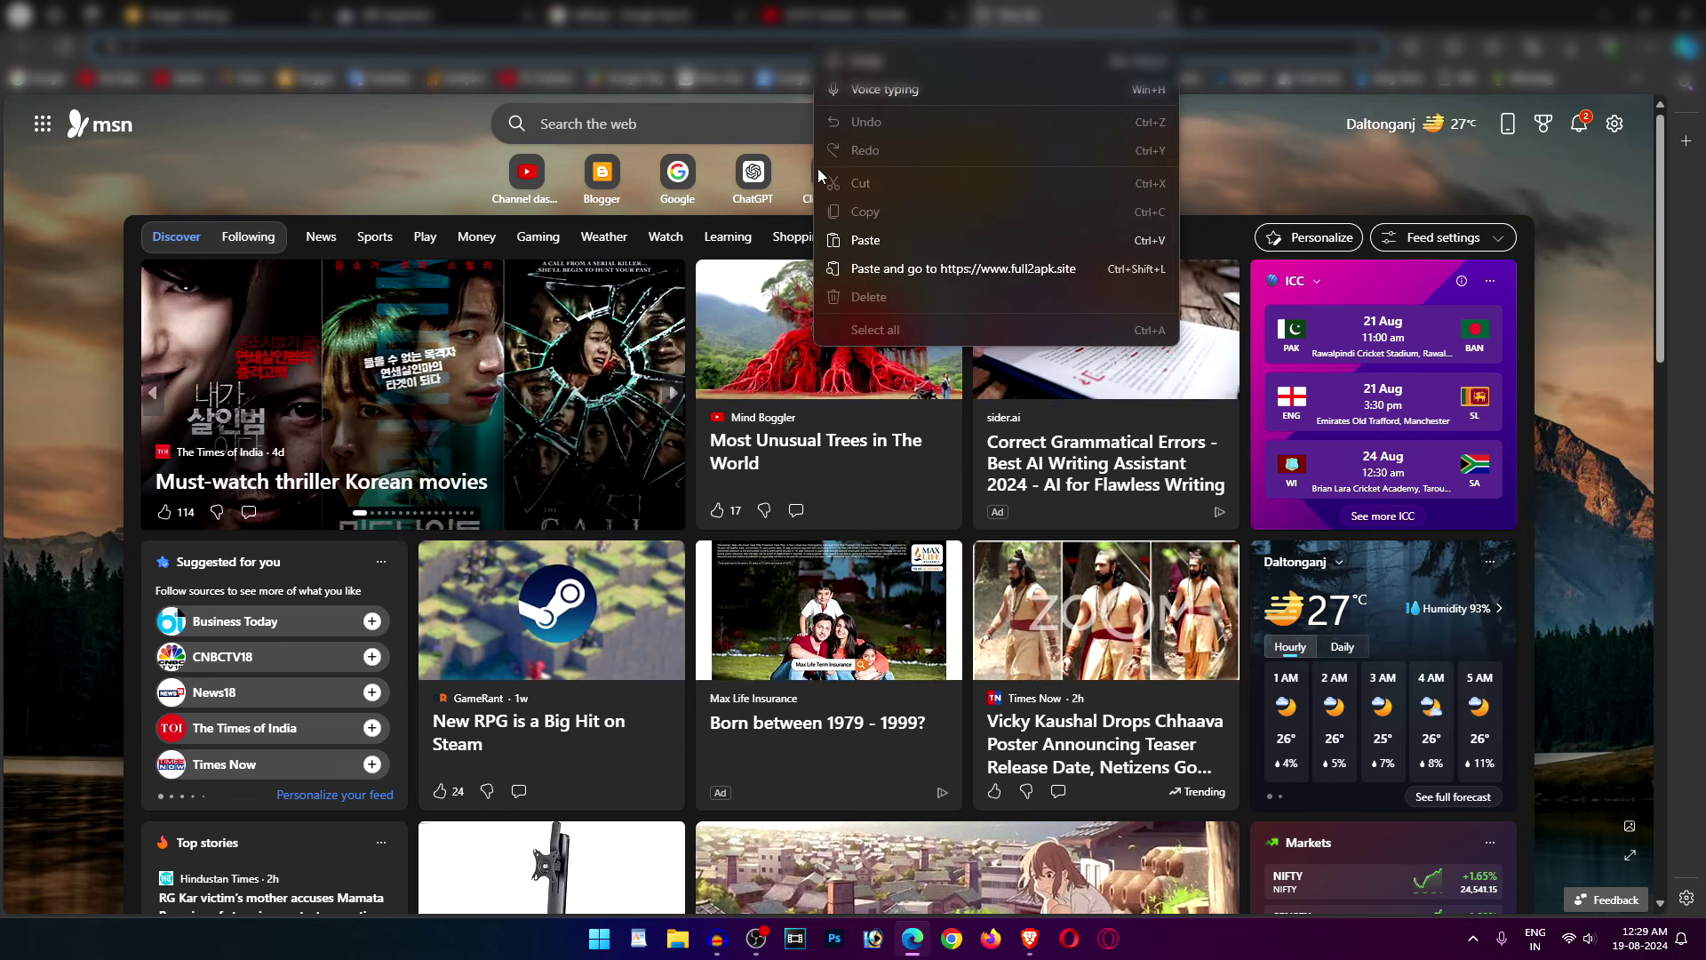
{"action": "left_click", "coordinate": [861, 238]}
{"action": "key", "text": "Escape"}
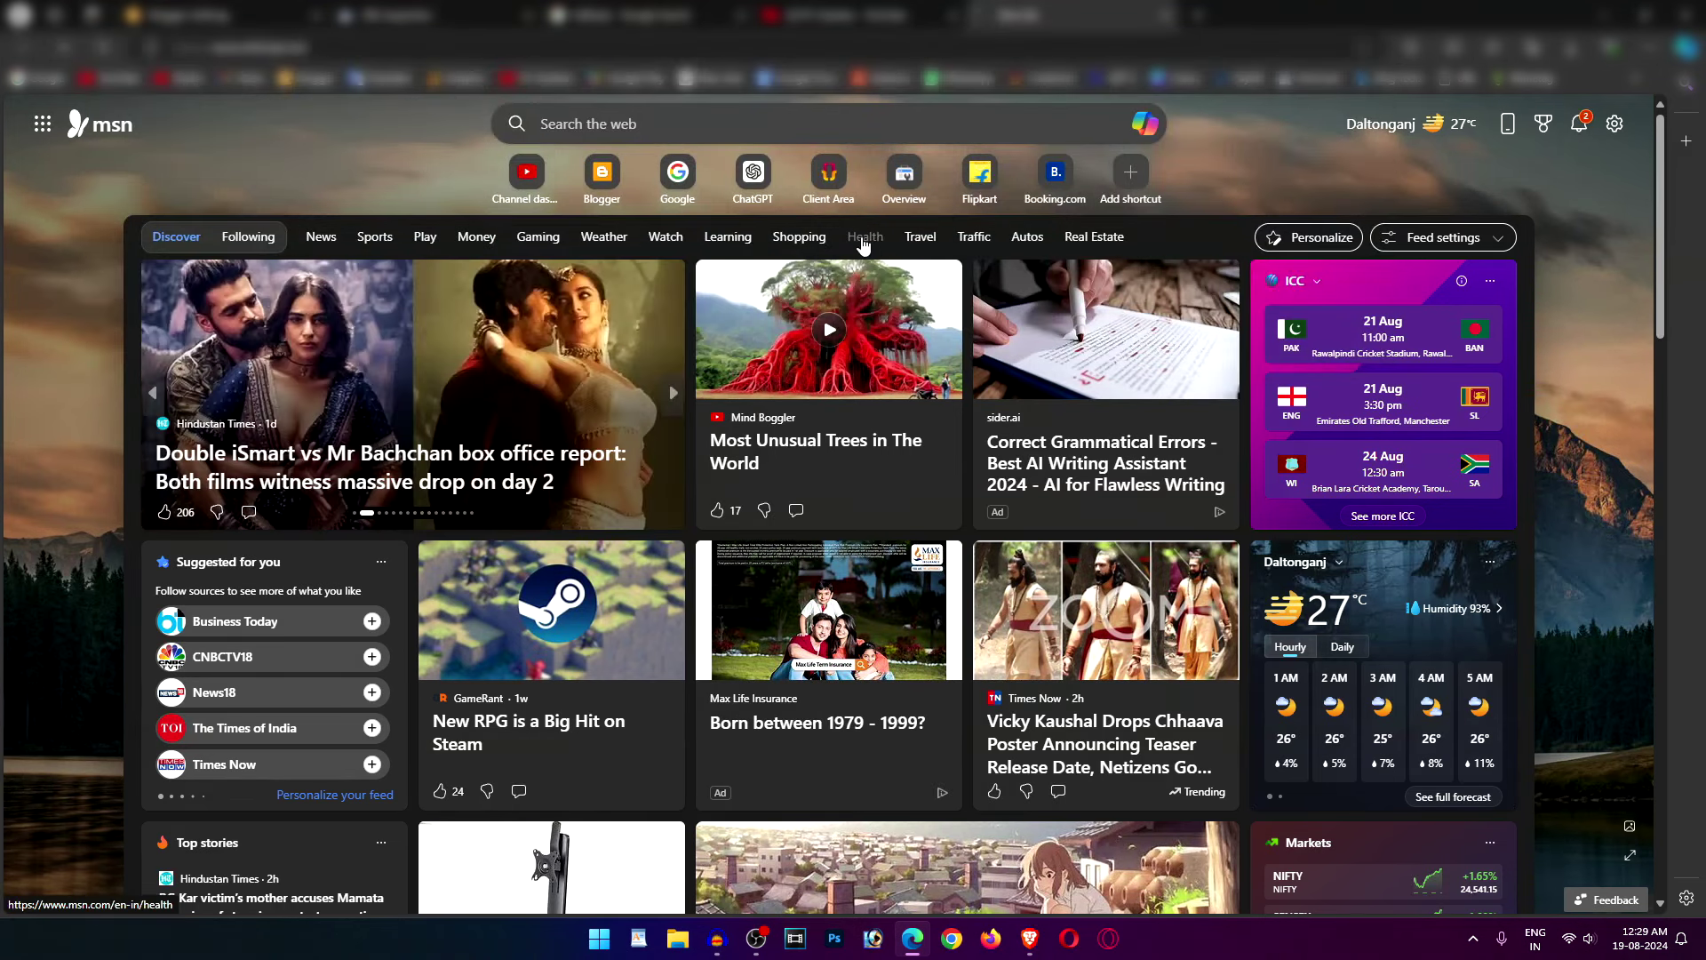
{"action": "key", "text": "Return"}
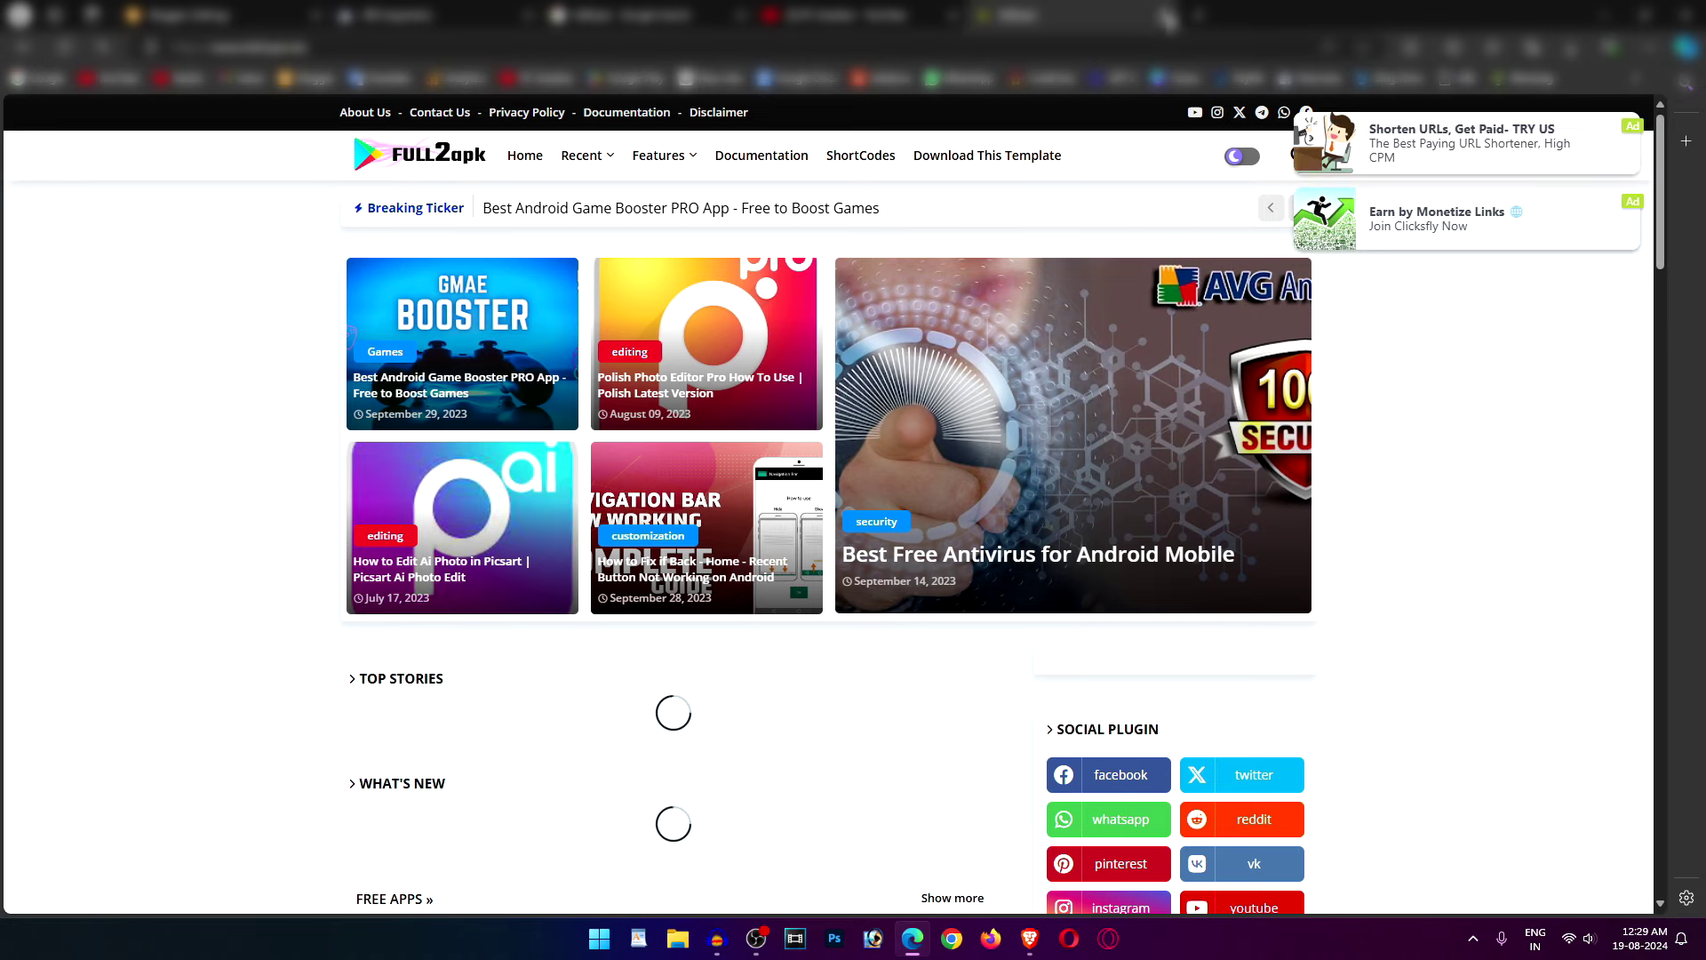
{"action": "left_click", "coordinate": [400, 11]}
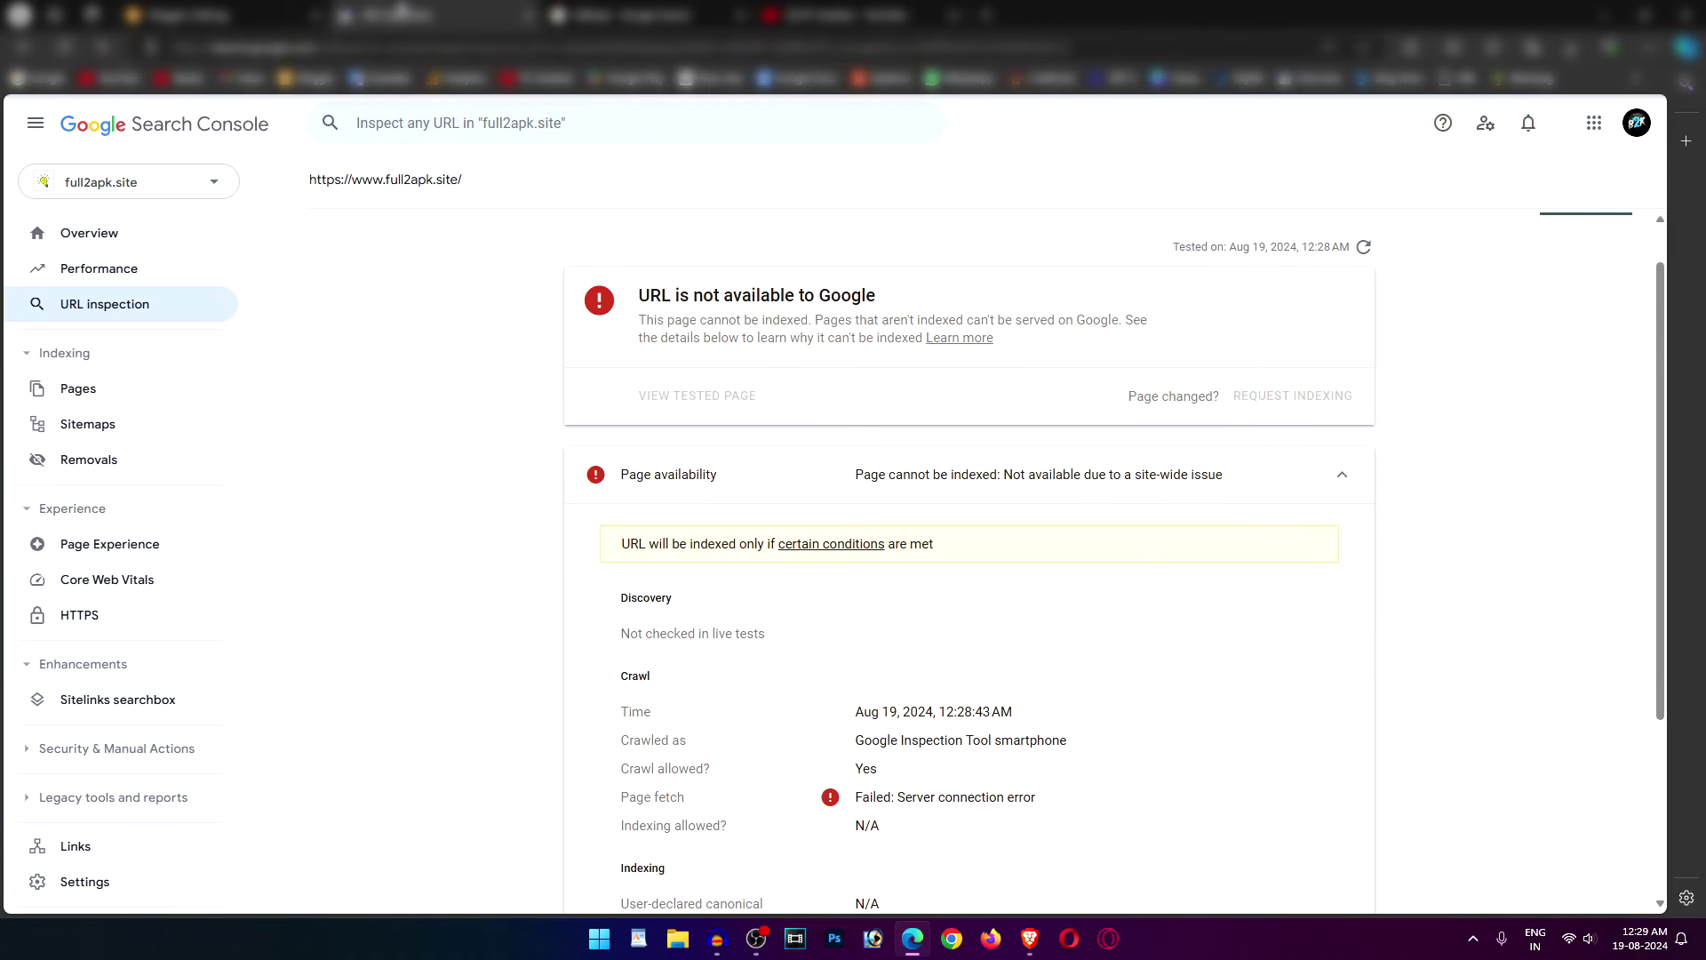
Rerun the live URL test, recheck the blog's HTTPS settings in Blogger, and run the live test once more
{"action": "left_click", "coordinate": [1360, 255]}
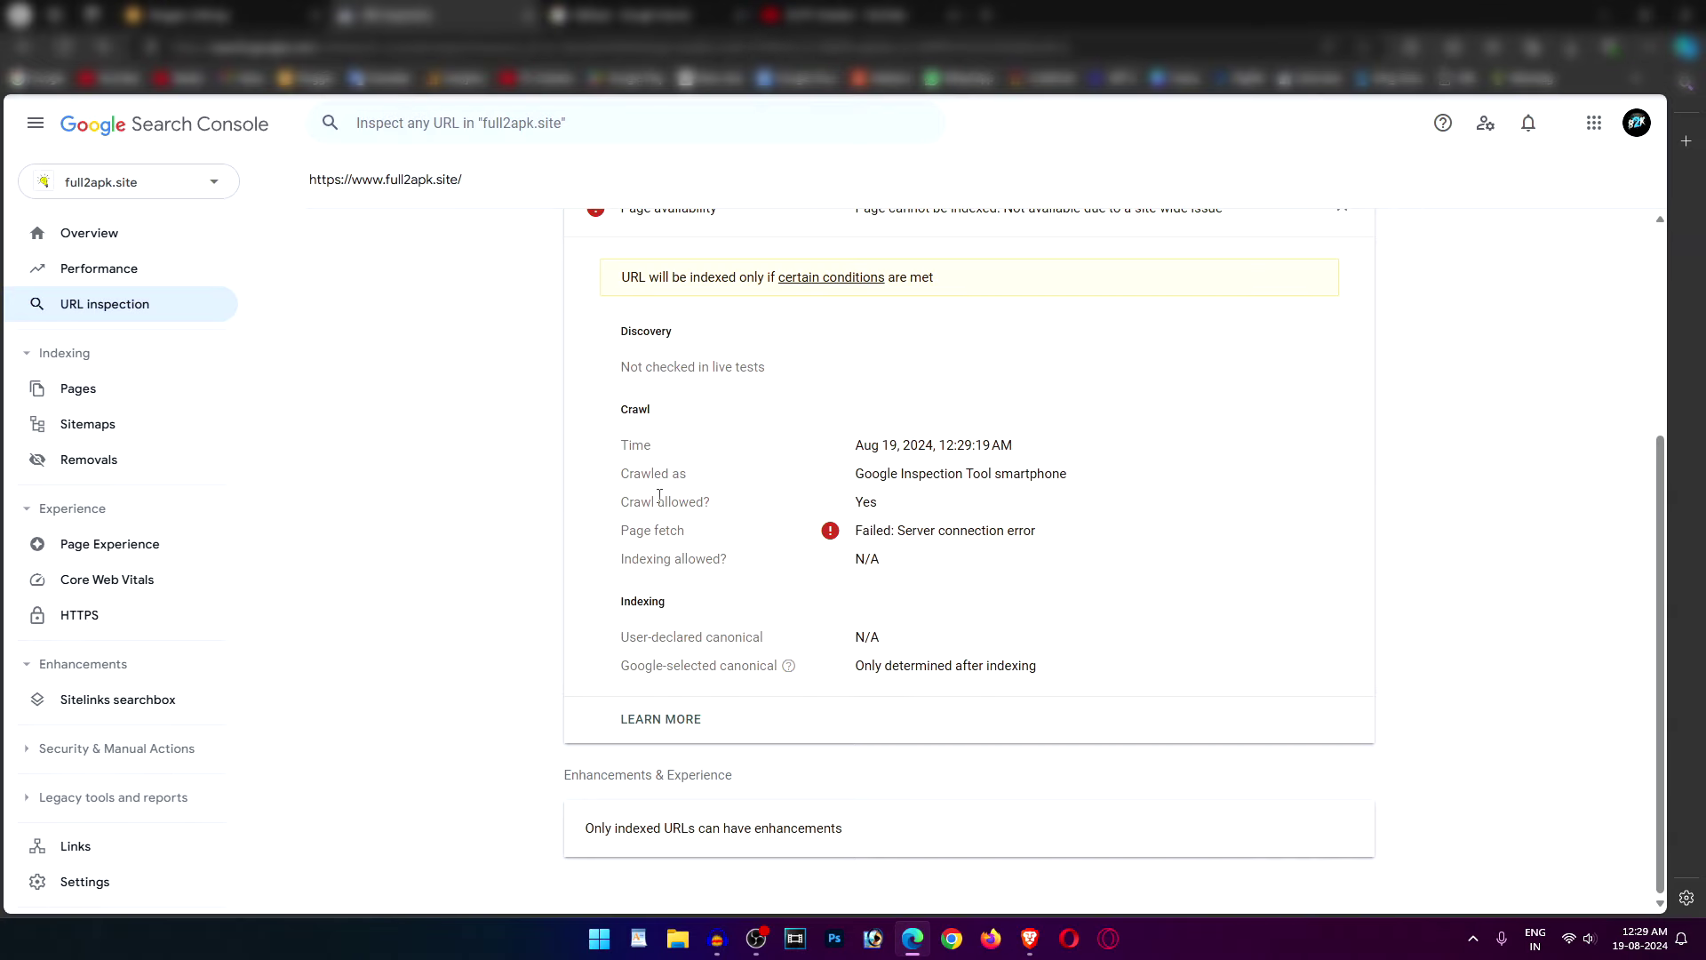
{"action": "left_click", "coordinate": [173, 12]}
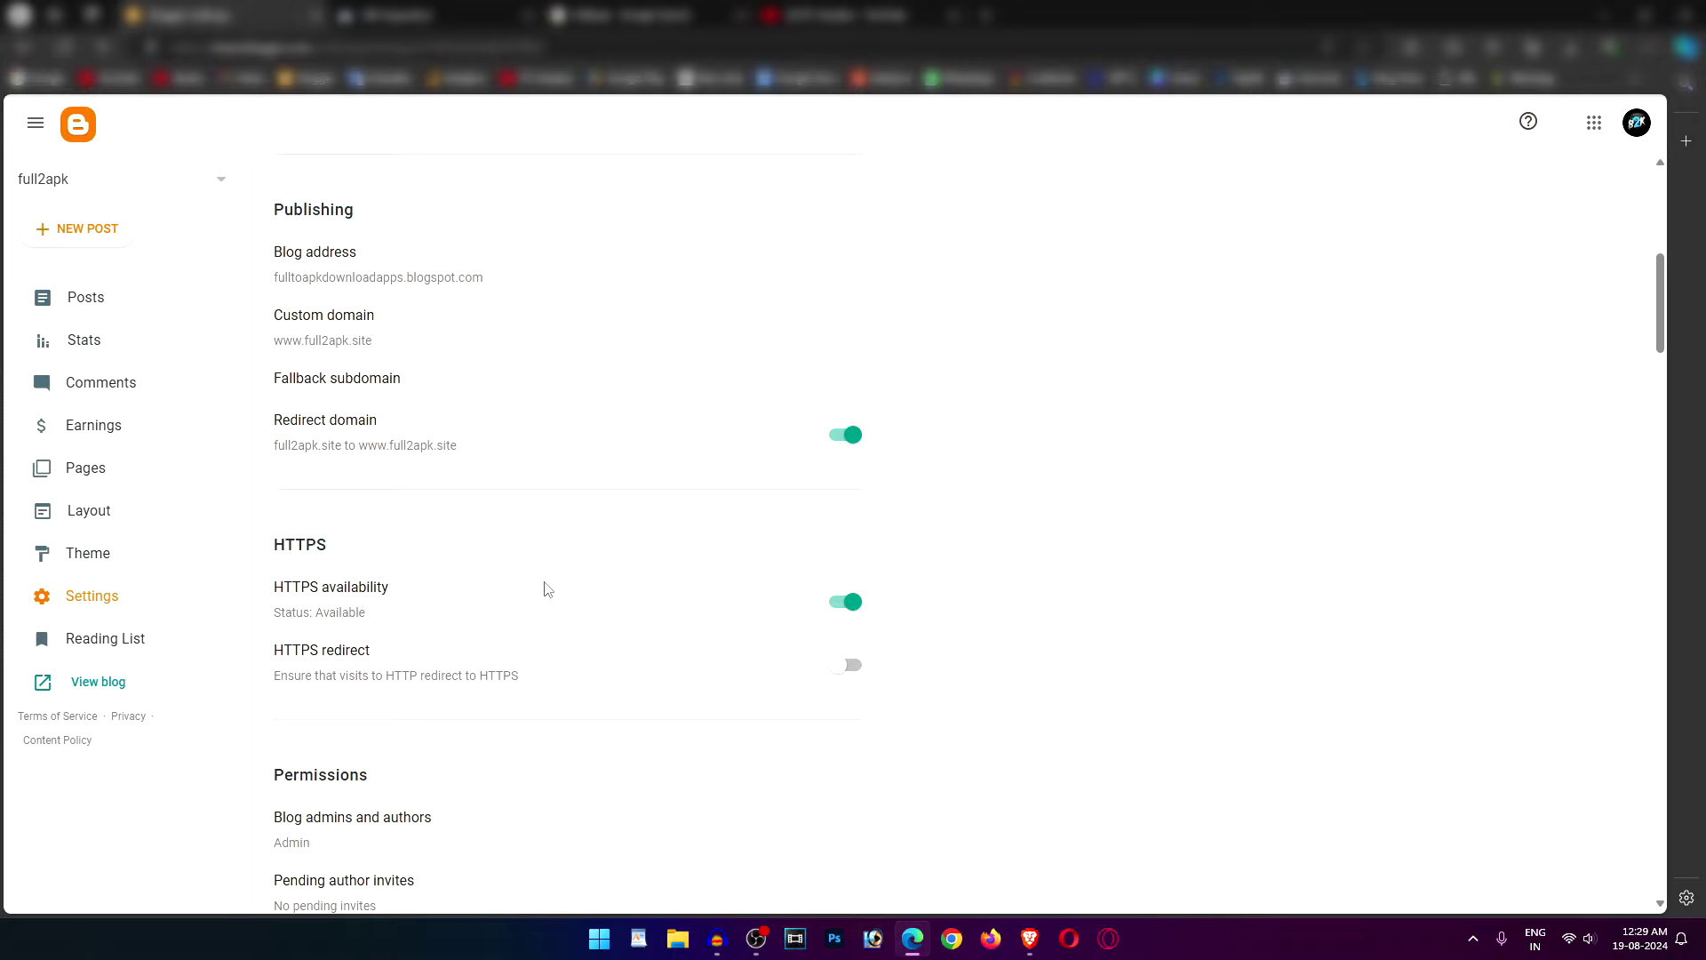
{"action": "key", "text": "ctrl+Tab"}
{"action": "left_click", "coordinate": [1364, 249]}
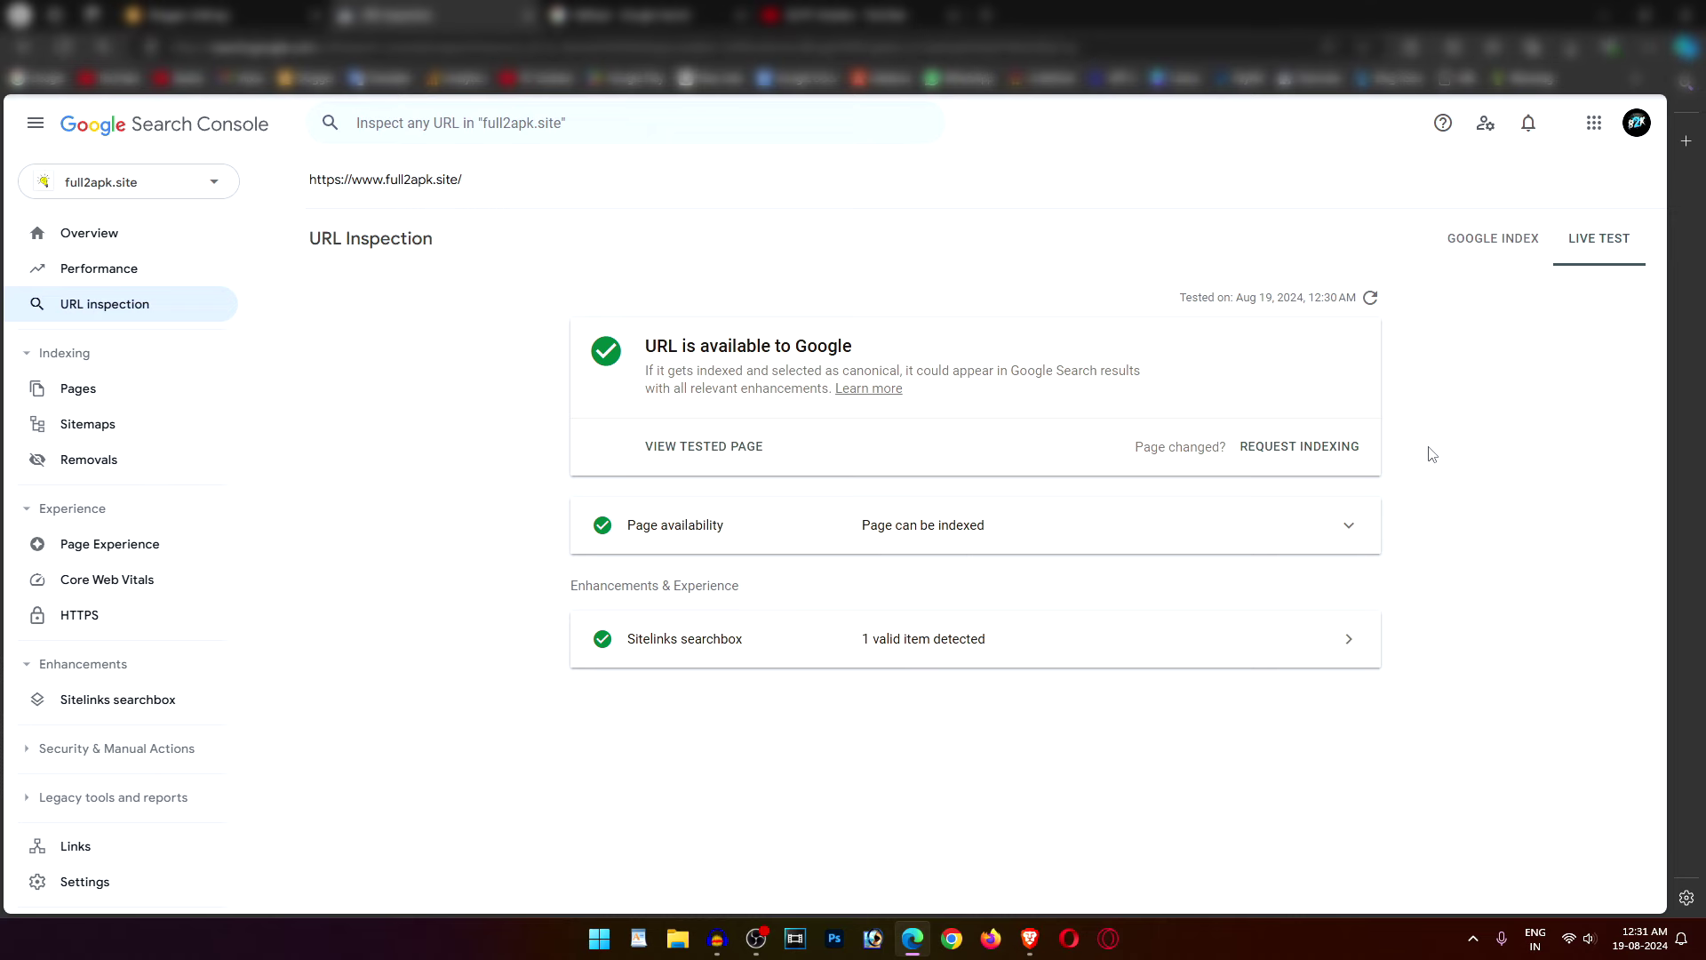
Switch to YouTube and look through the created playlists on the PC Grabber channel
{"action": "left_click", "coordinate": [844, 15]}
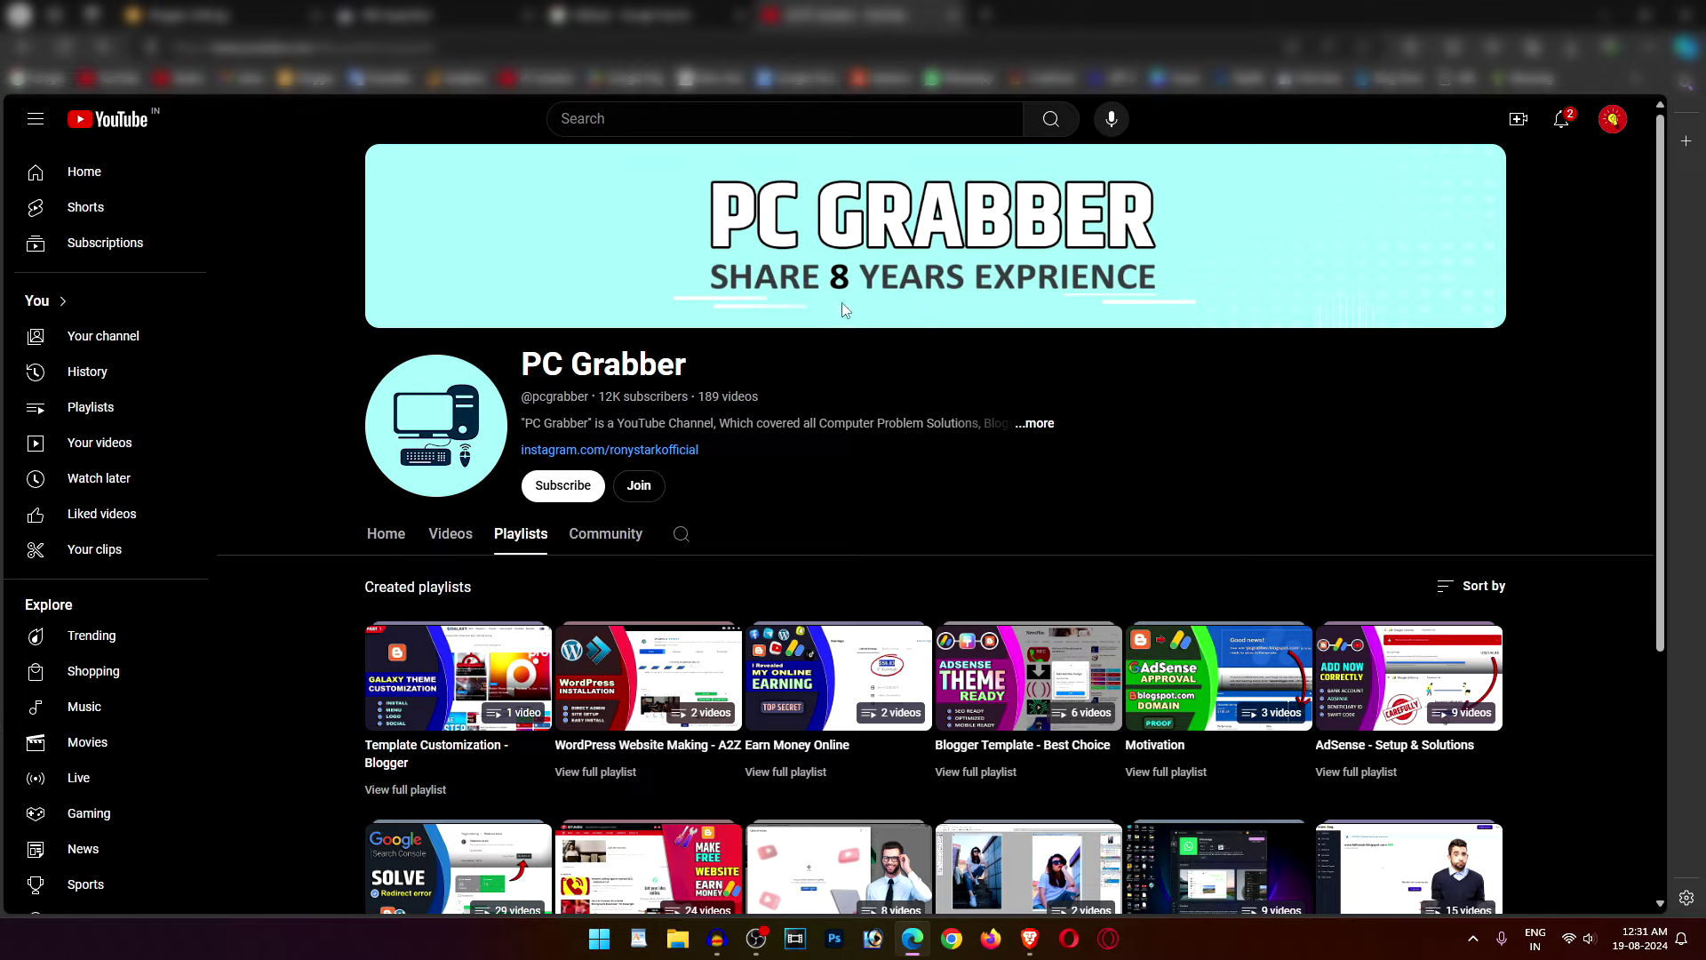
{"action": "scroll", "coordinate": [1002, 641], "scroll_direction": "down", "scroll_amount": 4}
{"action": "scroll", "coordinate": [1143, 791], "scroll_direction": "up", "scroll_amount": 2}
{"action": "scroll", "coordinate": [908, 837], "scroll_direction": "down", "scroll_amount": 2}
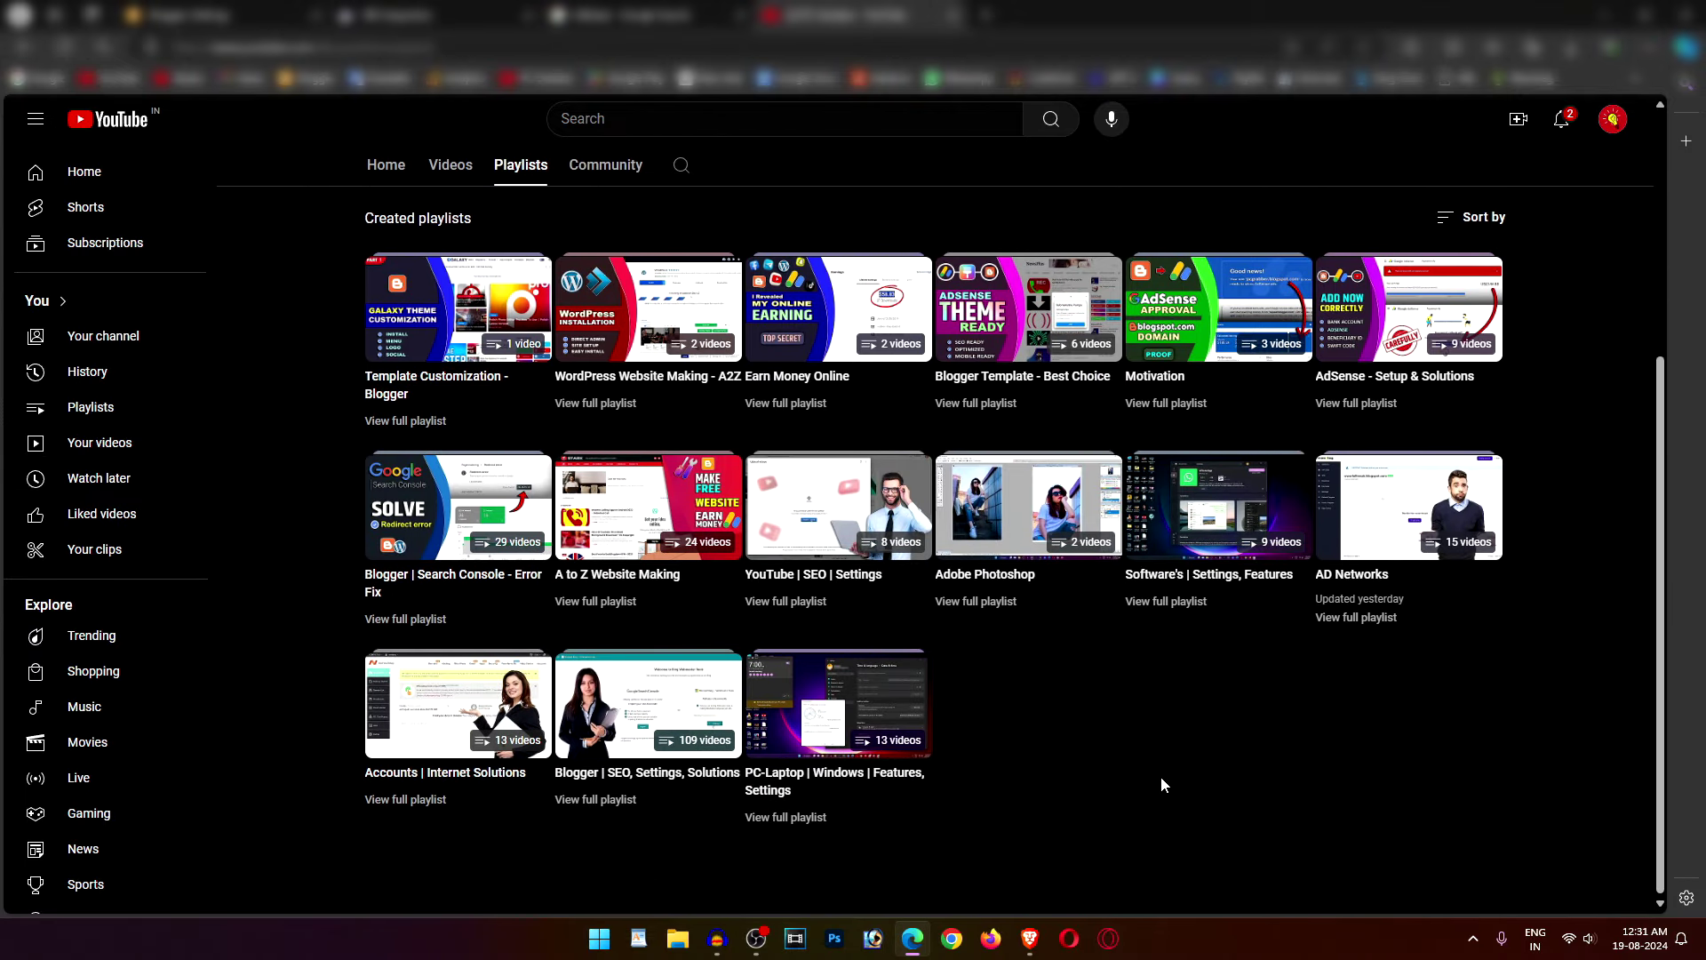
{"action": "scroll", "coordinate": [1161, 775], "scroll_direction": "up", "scroll_amount": 3}
{"action": "scroll", "coordinate": [1161, 775], "scroll_direction": "down", "scroll_amount": 3}
{"action": "scroll", "coordinate": [1161, 784], "scroll_direction": "up", "scroll_amount": 1}
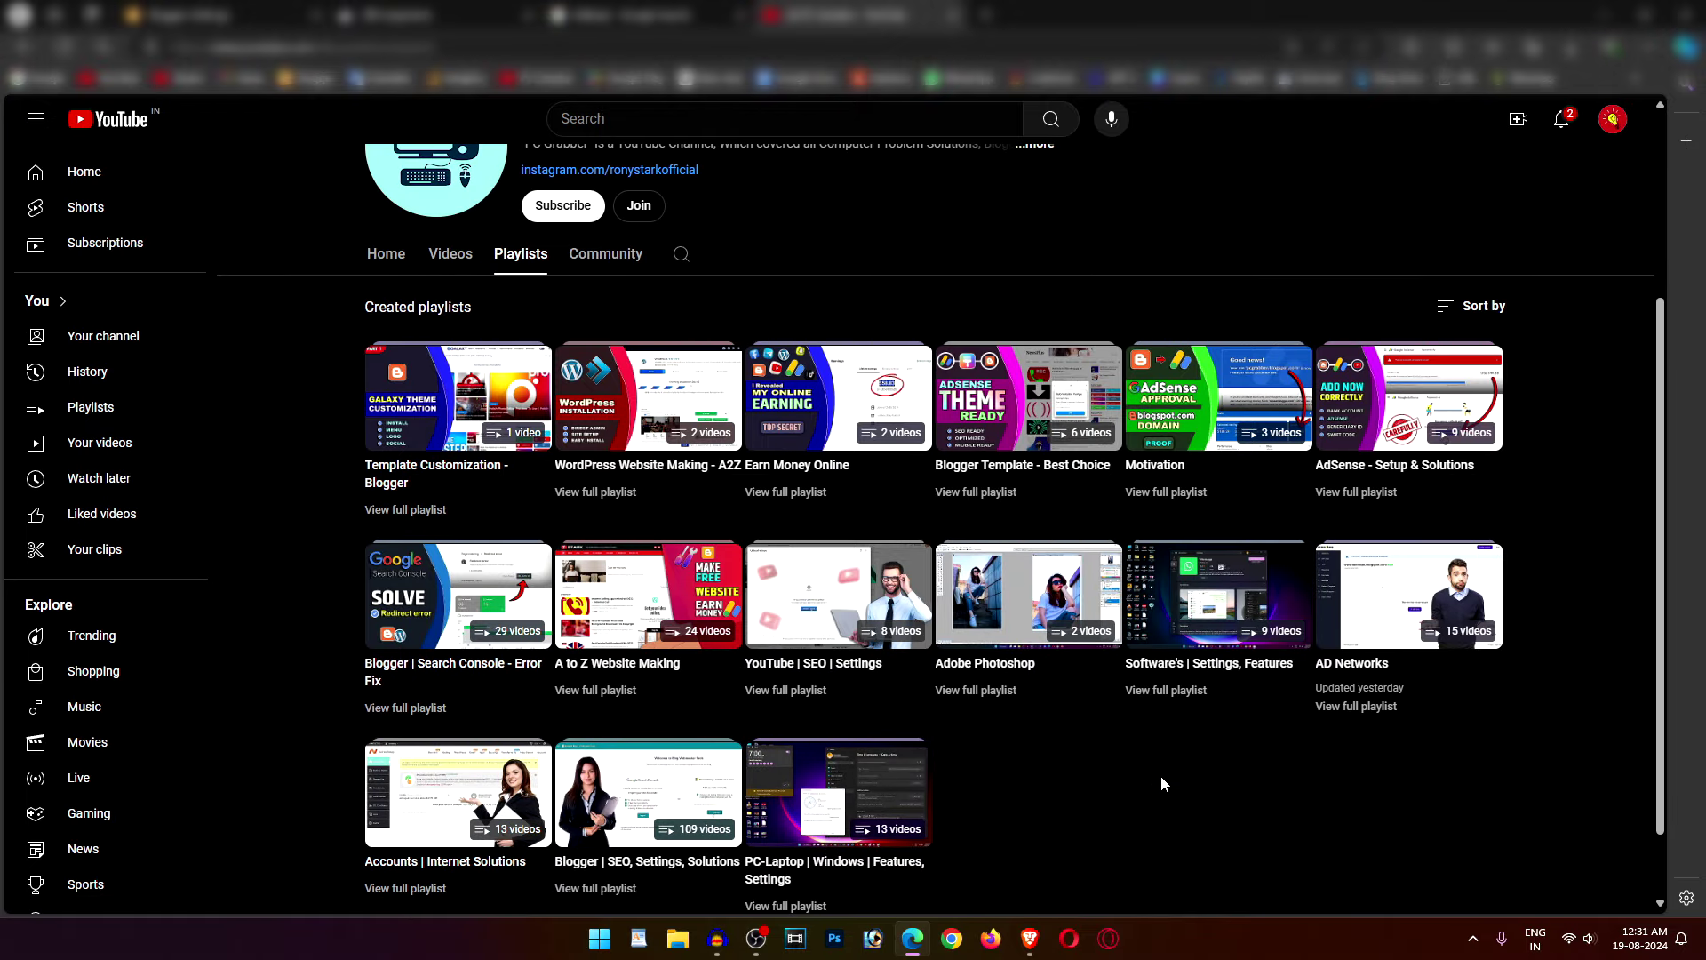
{"action": "scroll", "coordinate": [1160, 784], "scroll_direction": "up", "scroll_amount": 3}
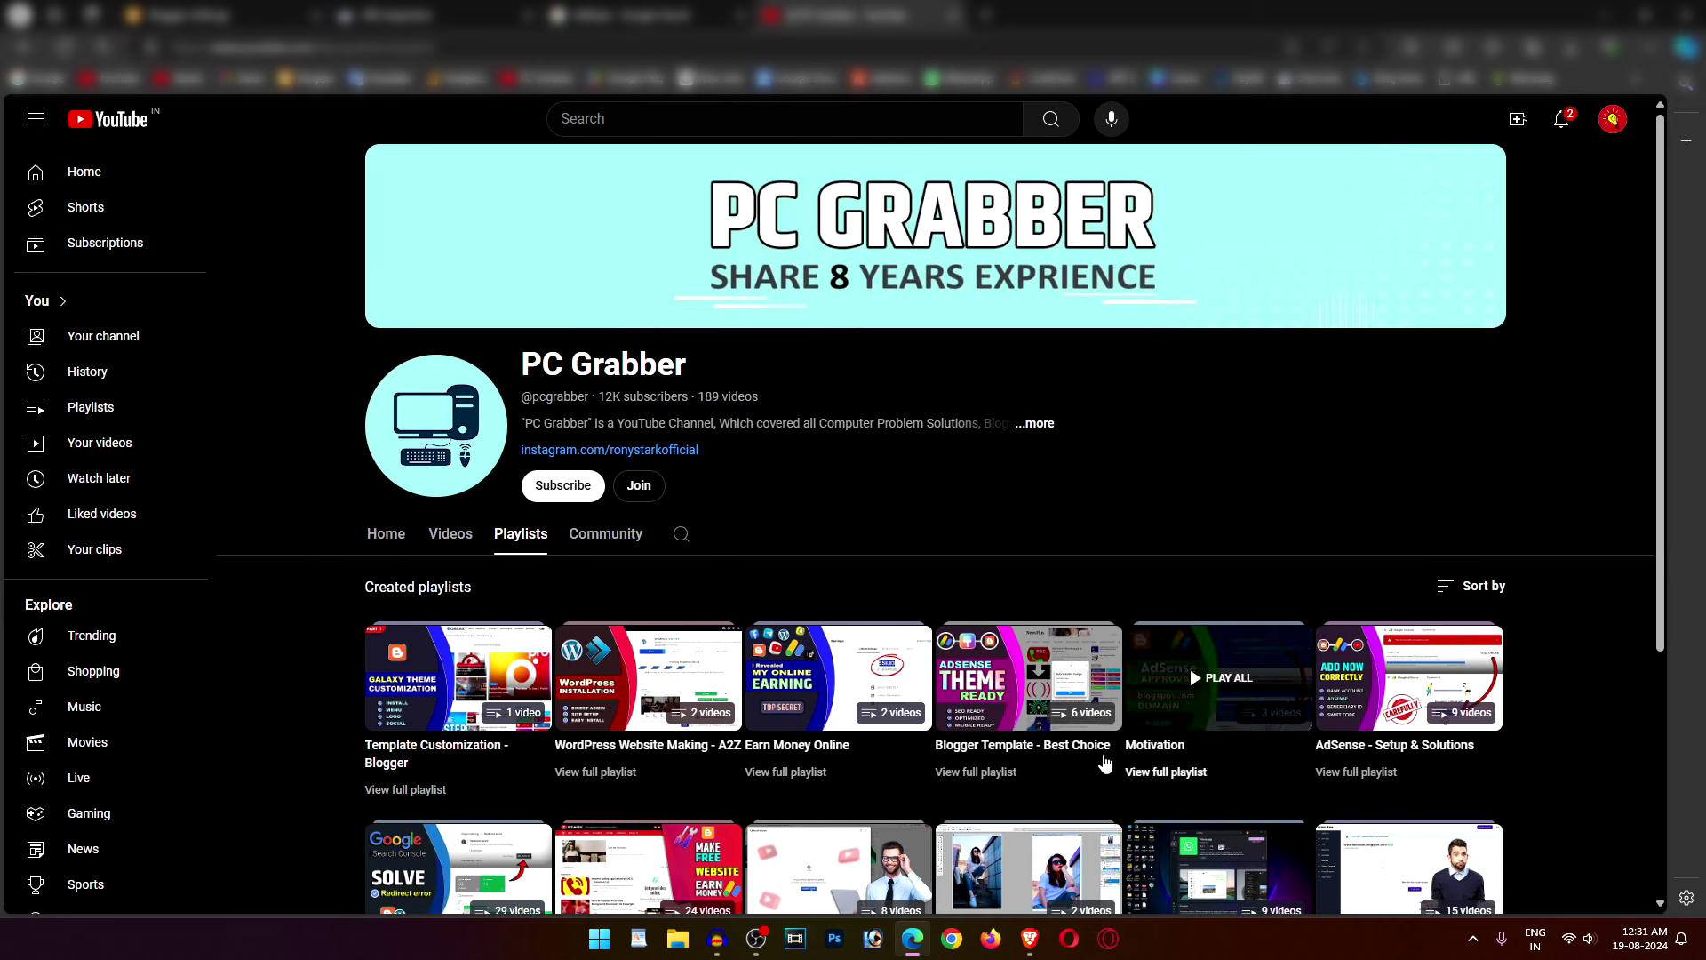